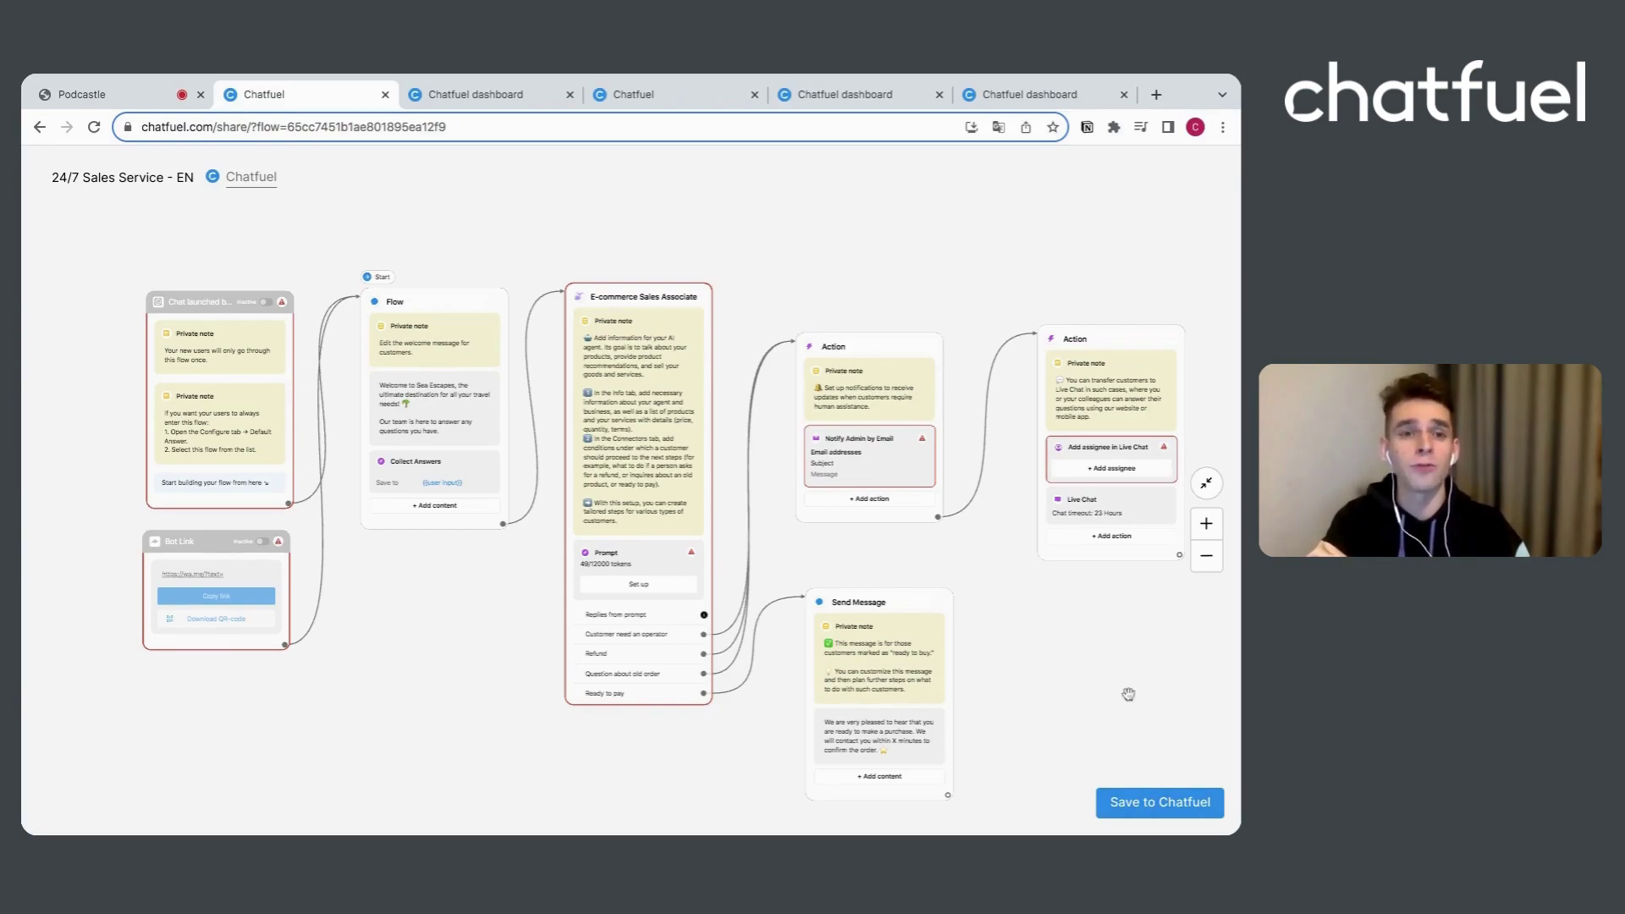
Switch to the Chatfuel dashboard tab showing the WhatsApp Sales AI flow in the Flows editor
left_click(495, 97)
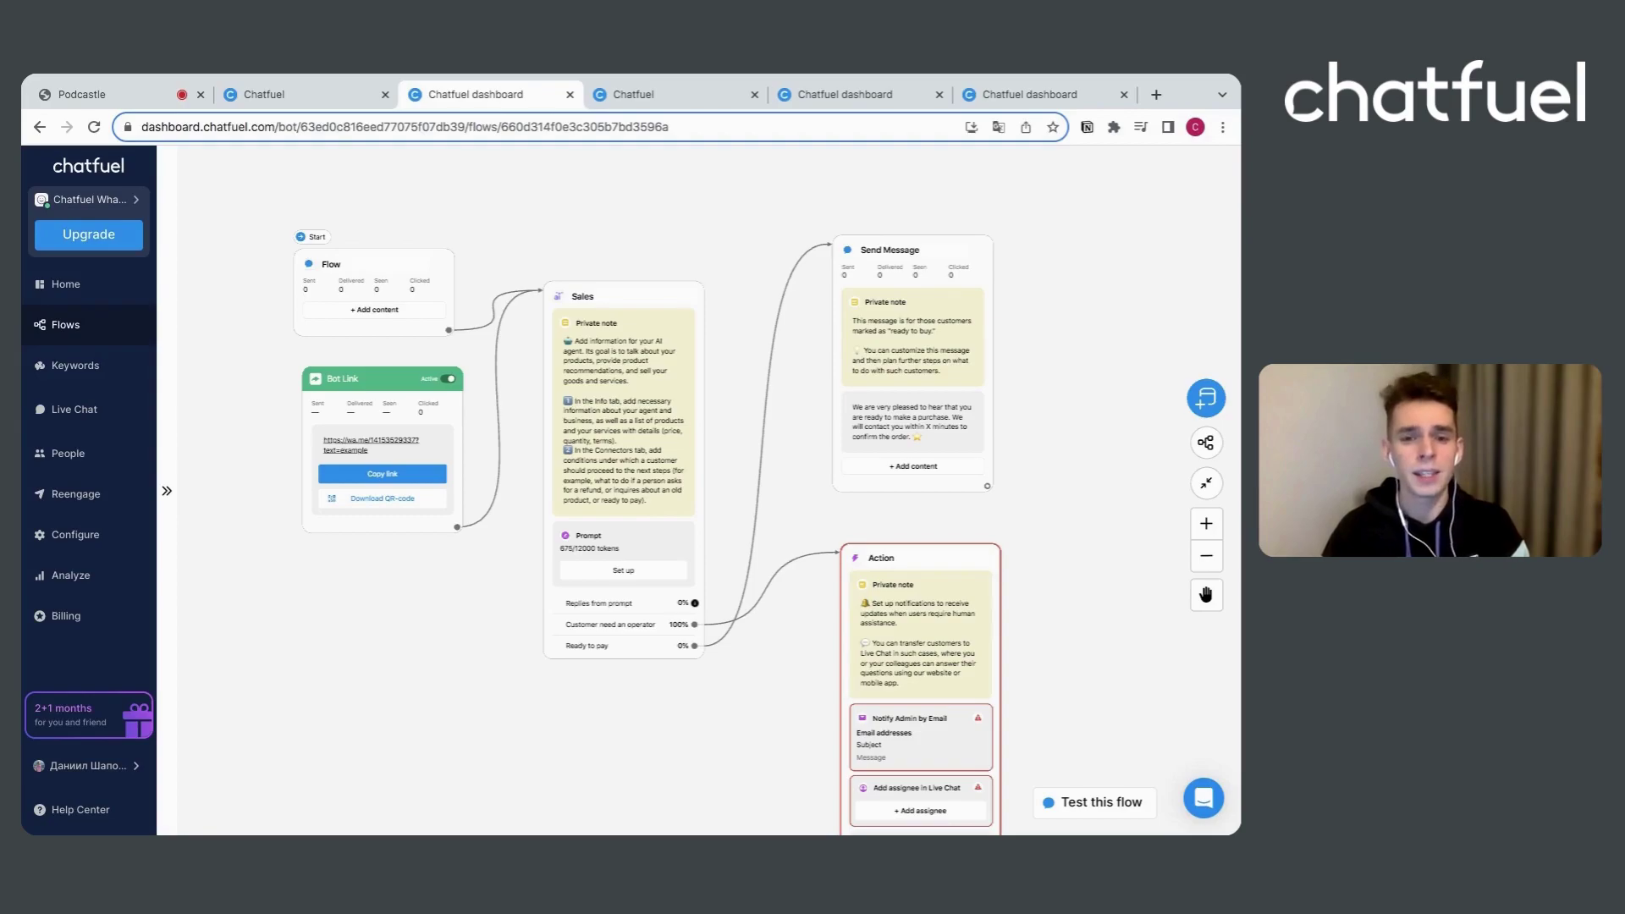
Open the Sales AI step's Info settings and review the company details down to Product 3
mouse_move(560, 559)
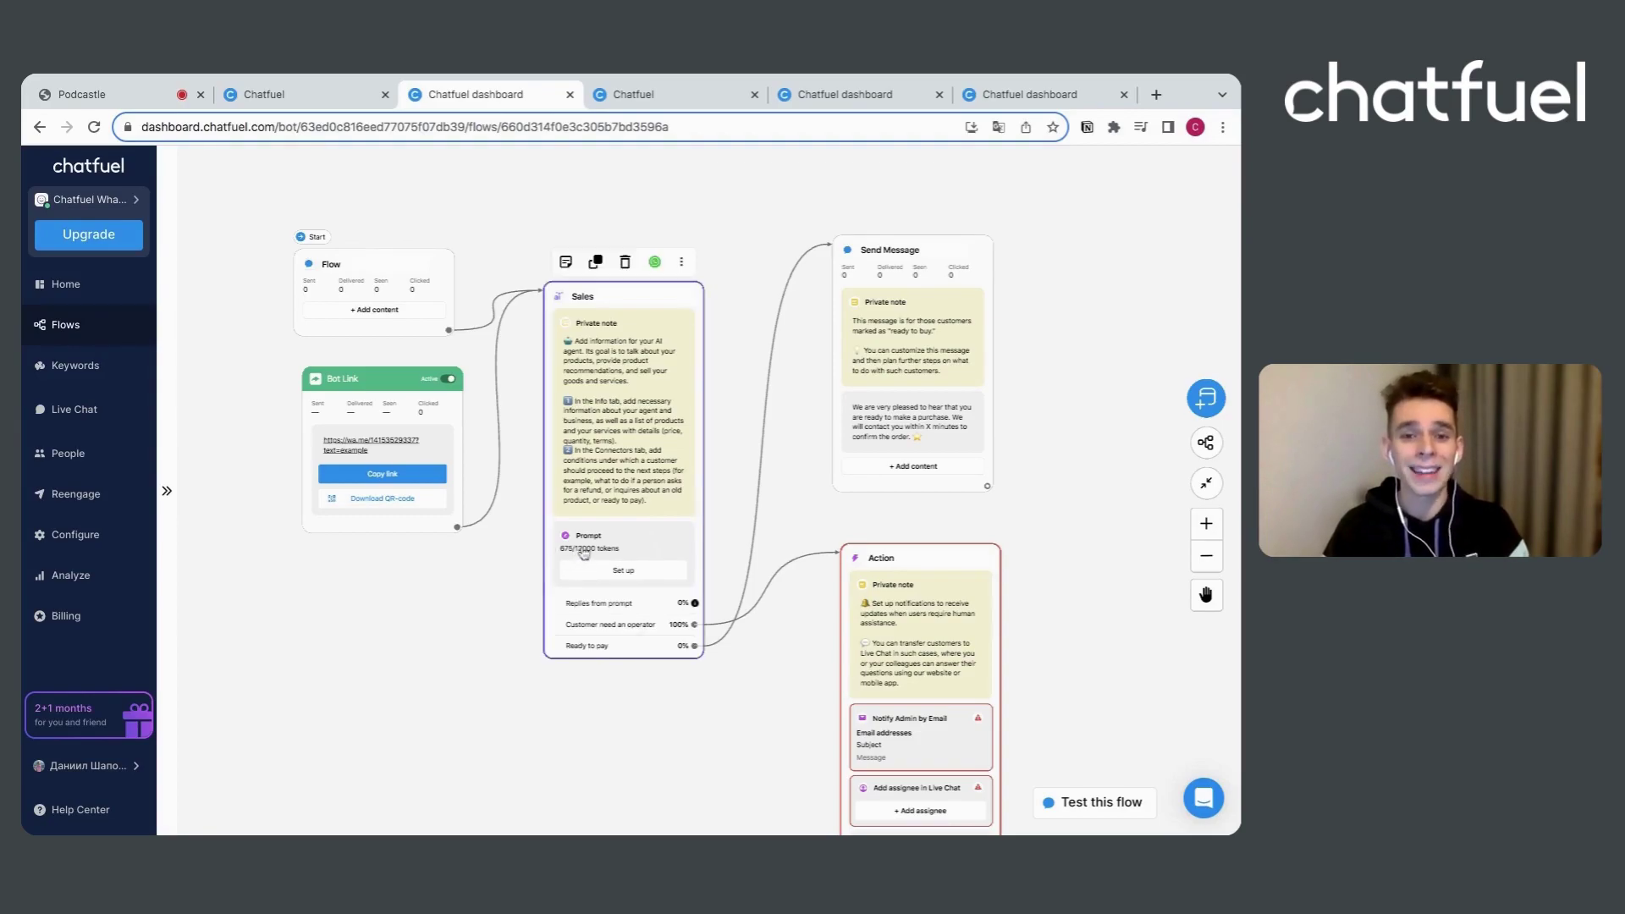
left_click(583, 554)
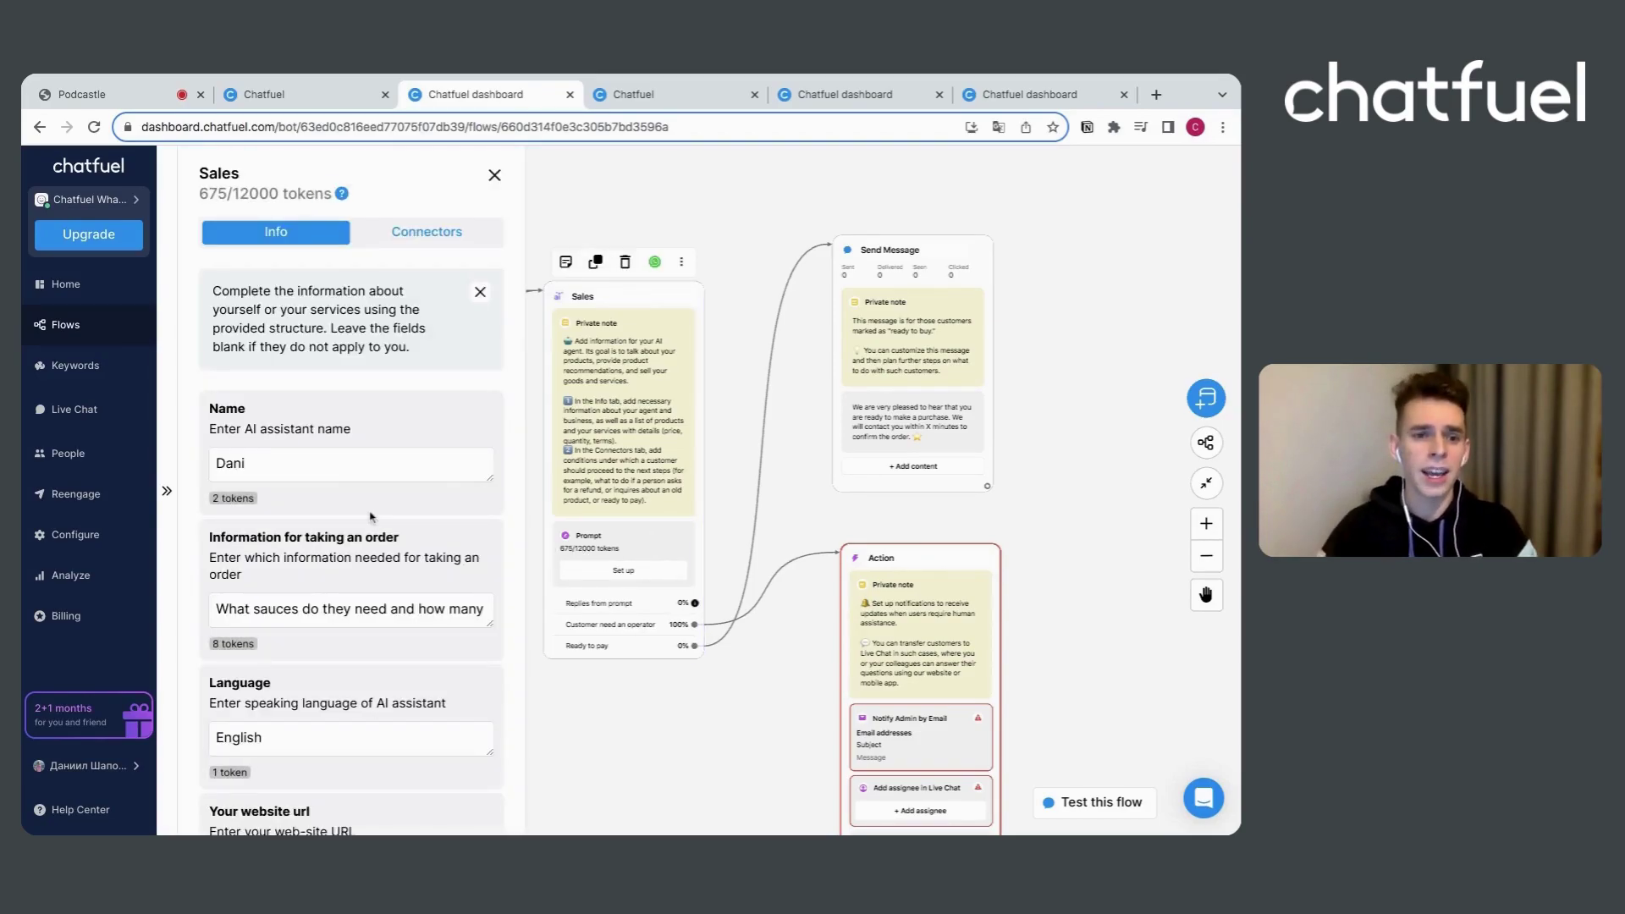
scroll(370, 517, "down", 5)
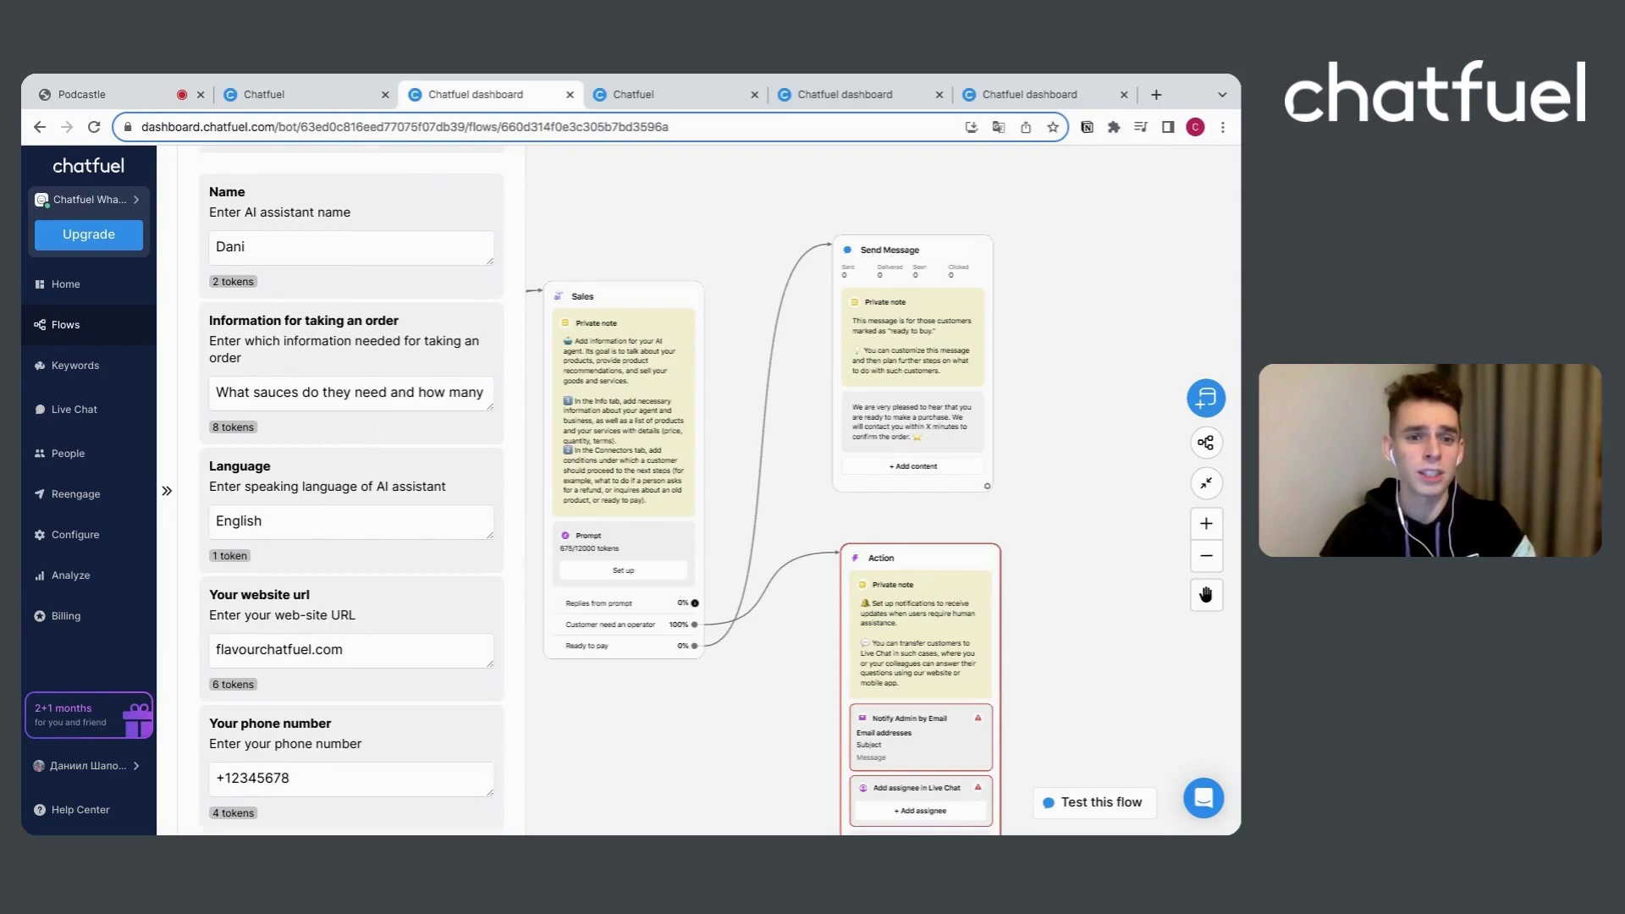
scroll(195, 406, "down", 6)
scroll(351, 491, "down", 15)
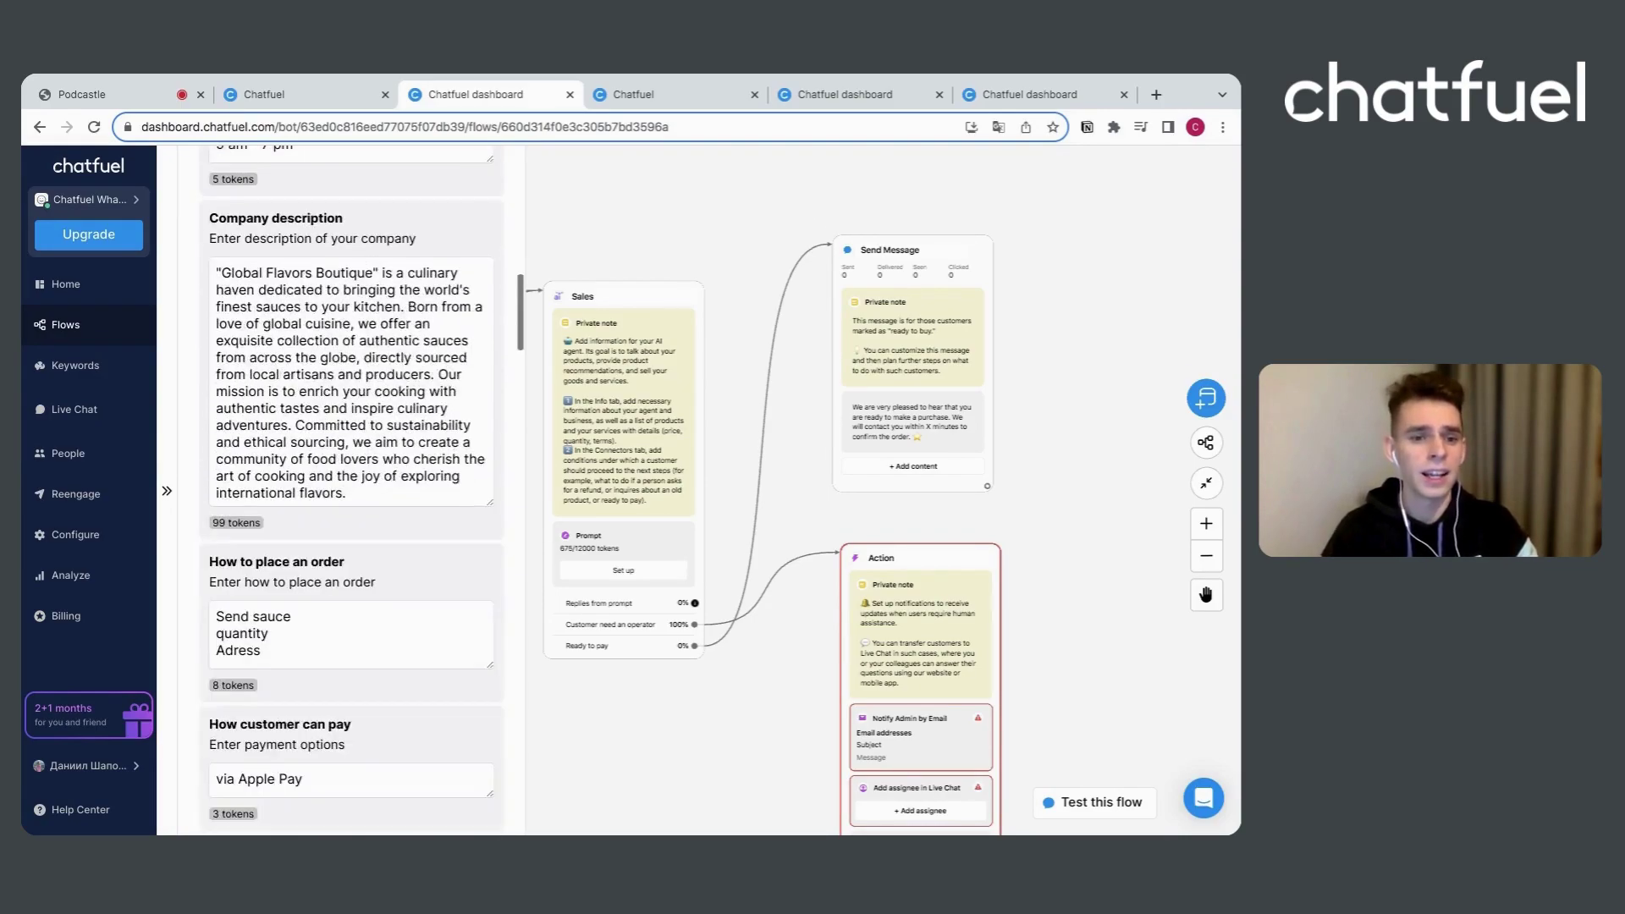
scroll(325, 390, "down", 11)
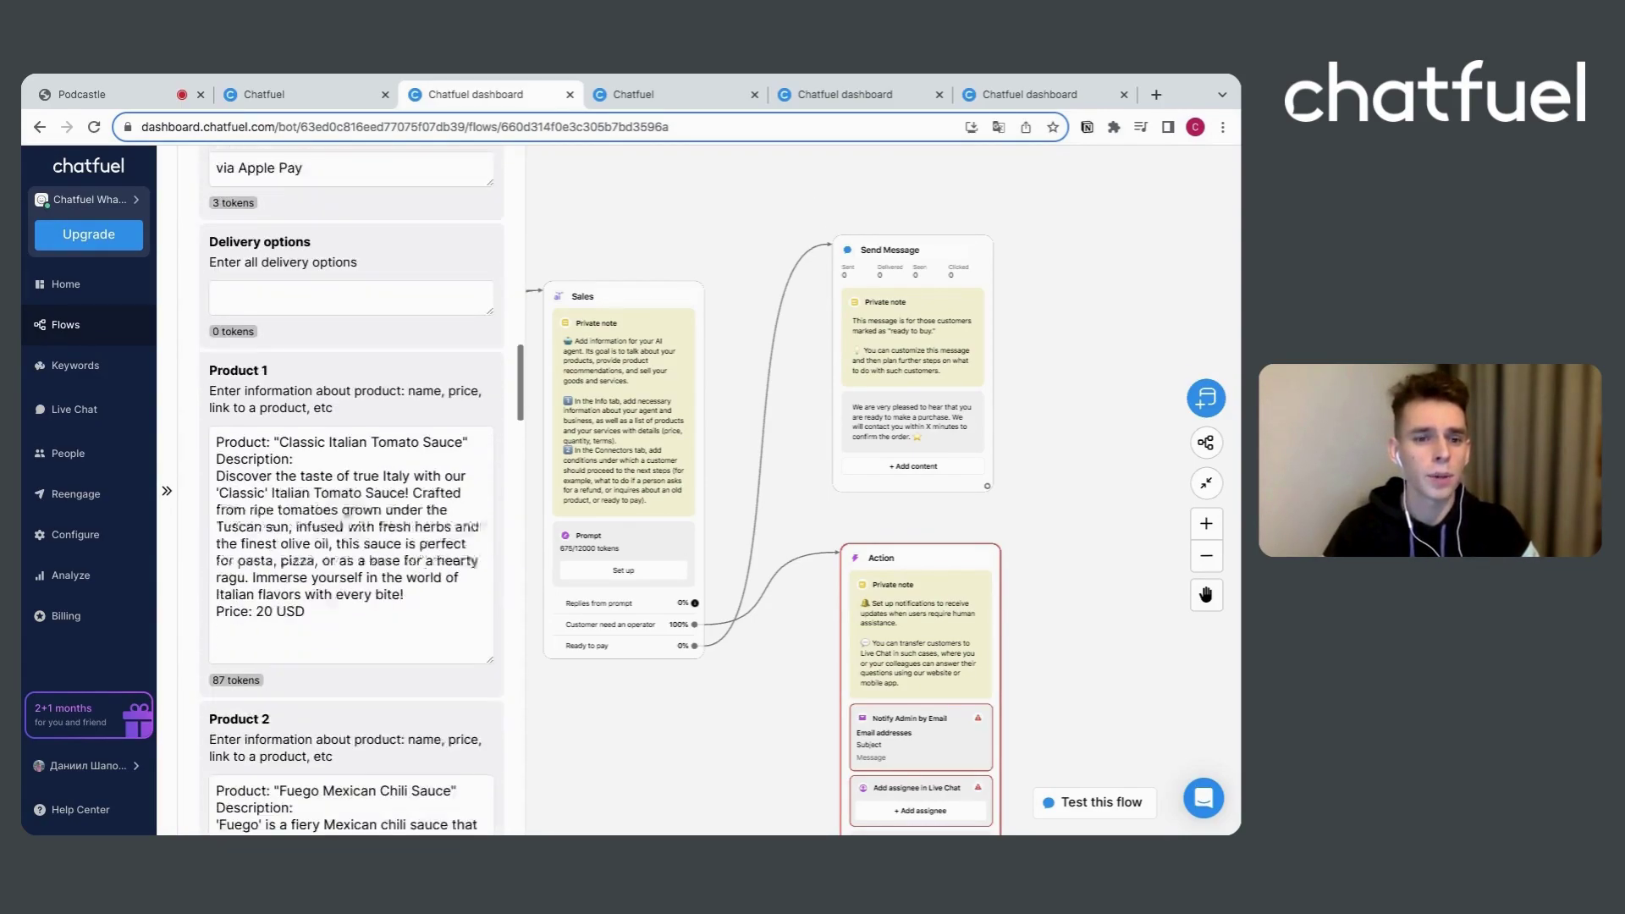
scroll(326, 390, "down", 7)
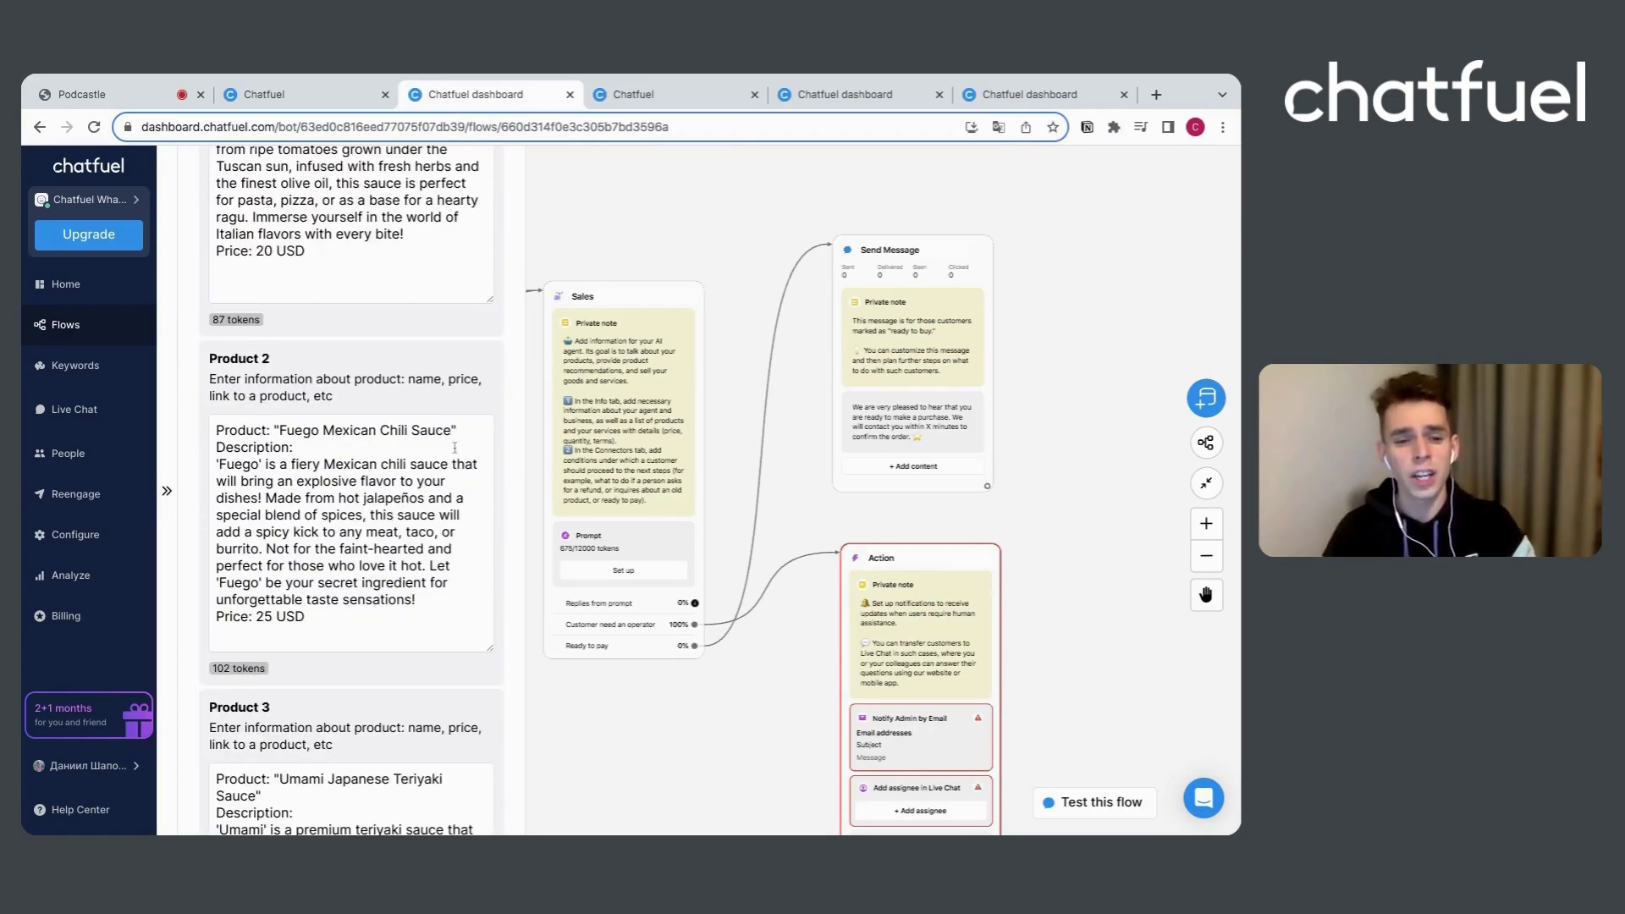
scroll(455, 447, "down", 4)
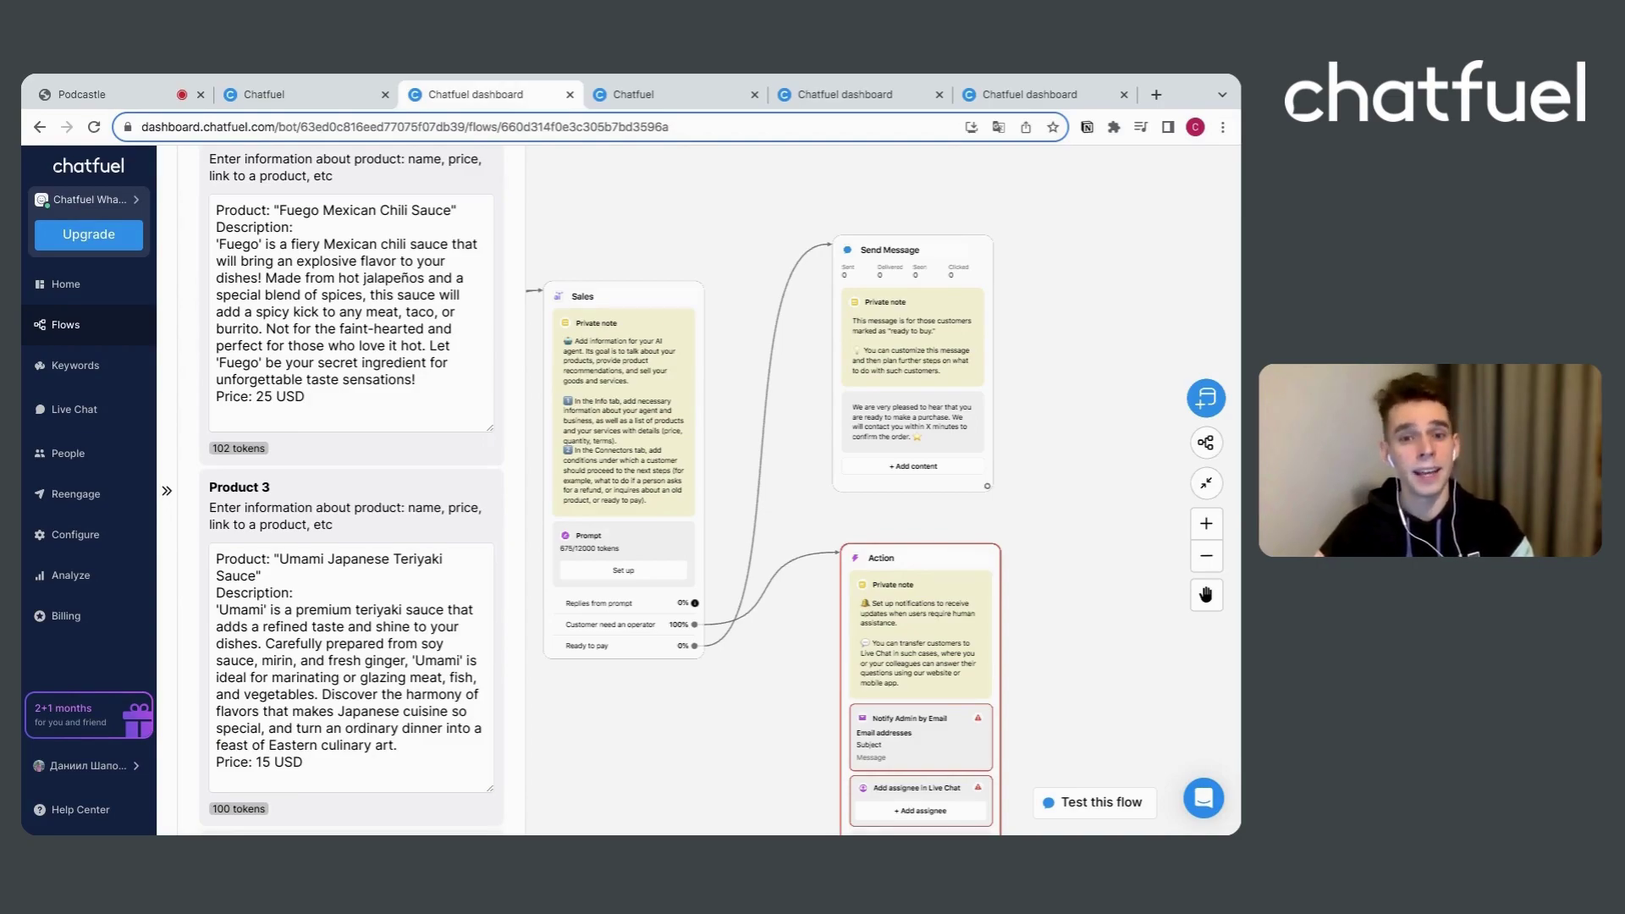
Copy the Bot Link, then test the flow with a spicy-sauce question and close the chat
left_click(622, 211)
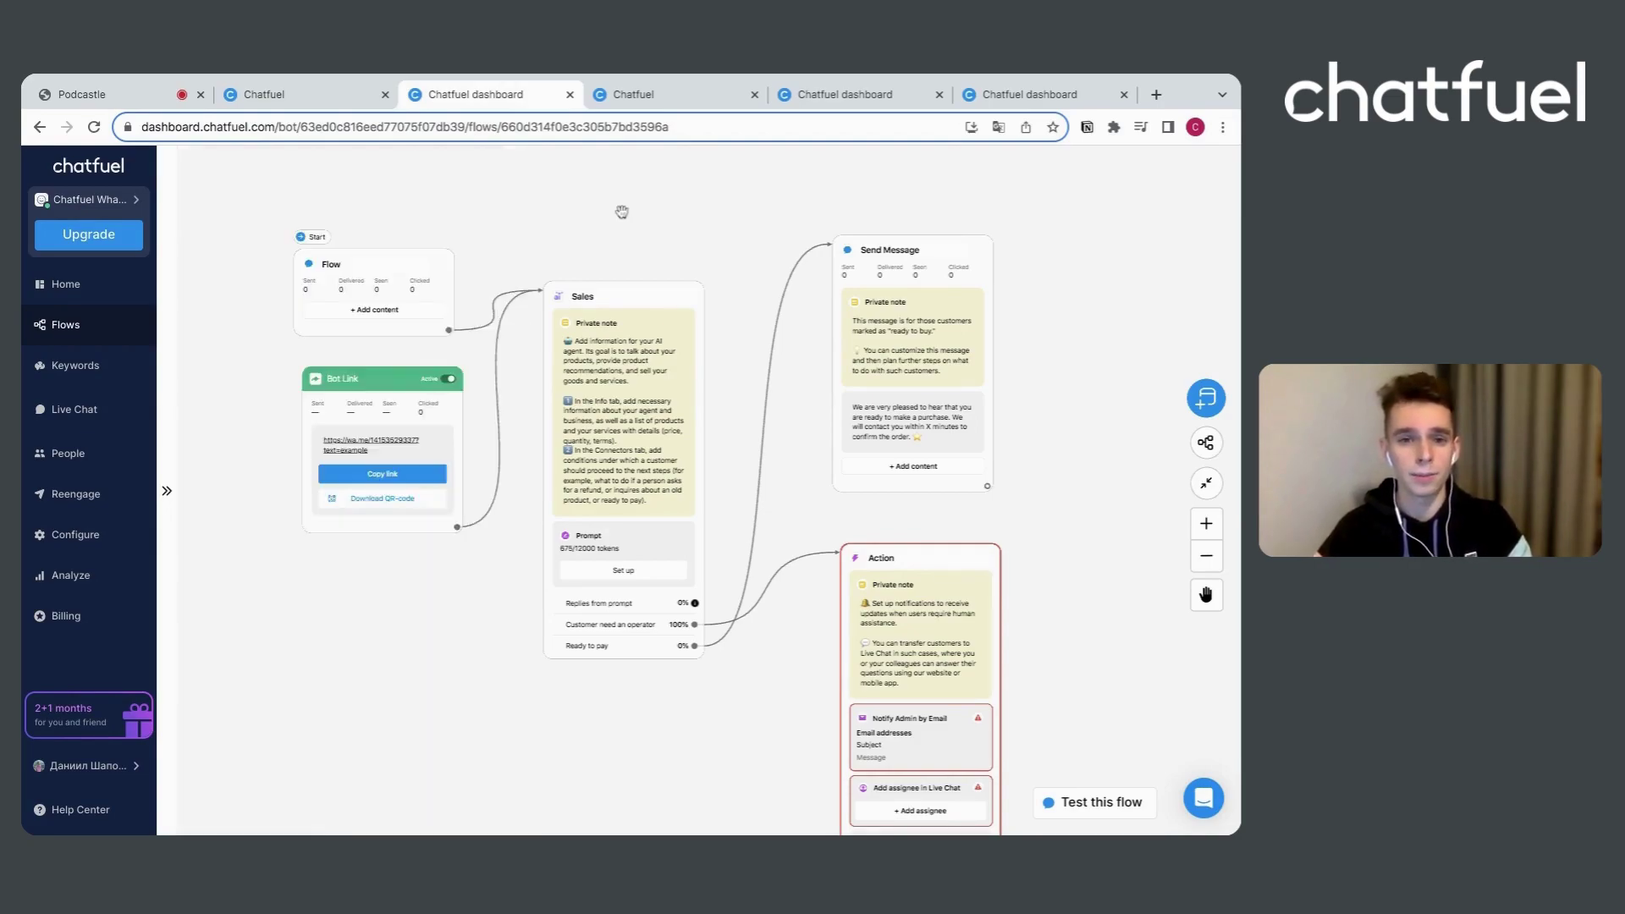
left_click(408, 480)
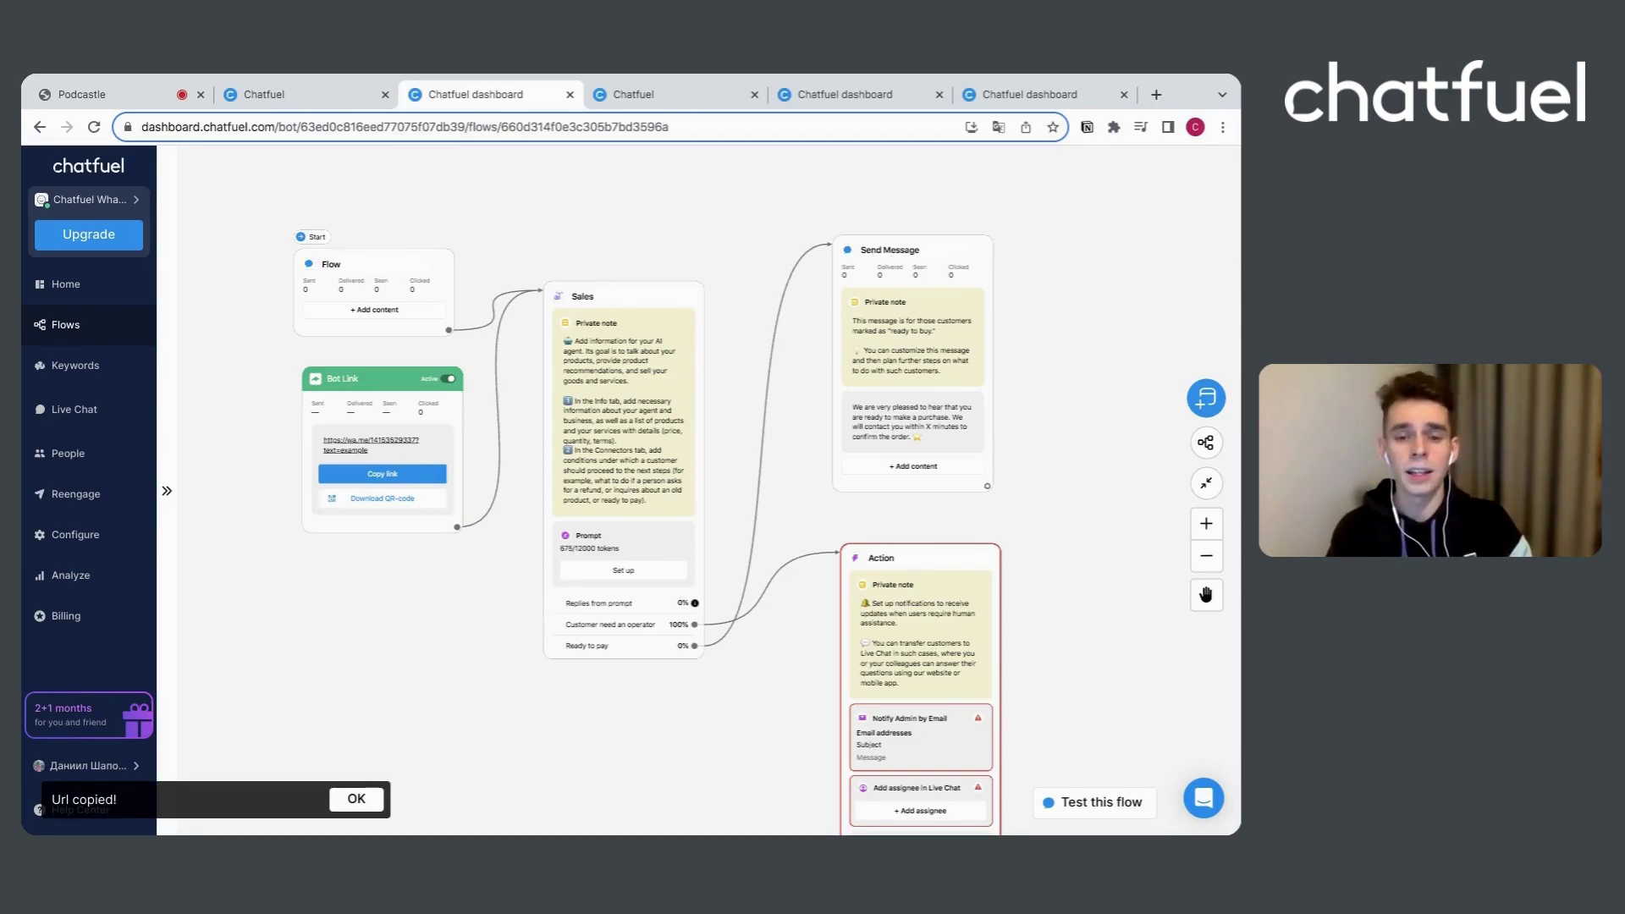
left_click(1123, 799)
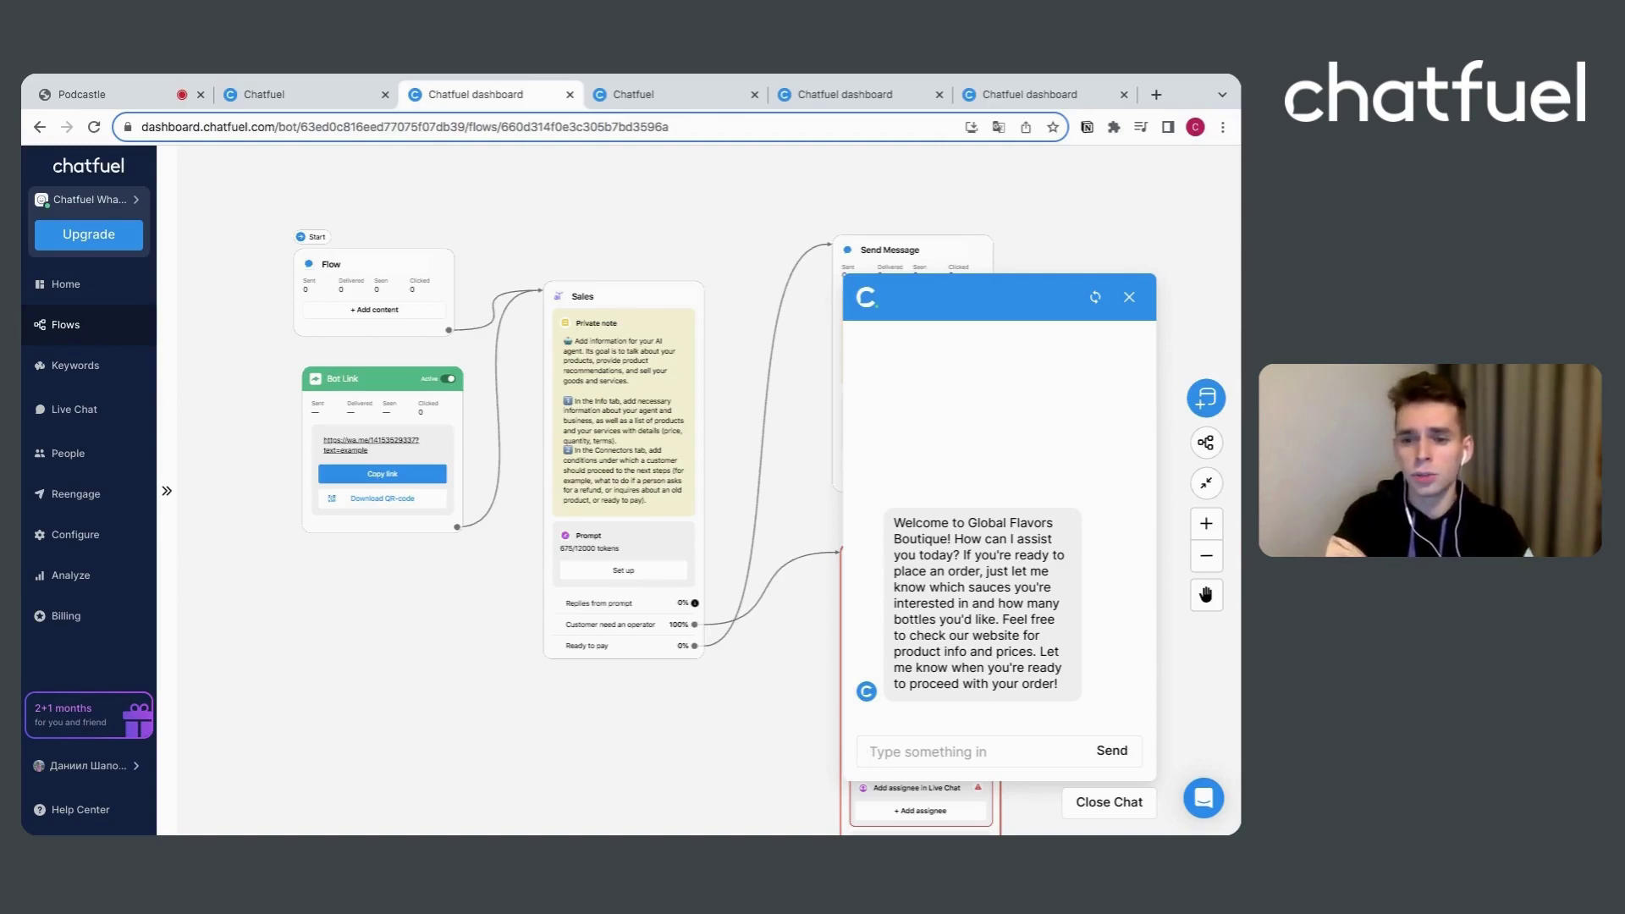
type("I'm look")
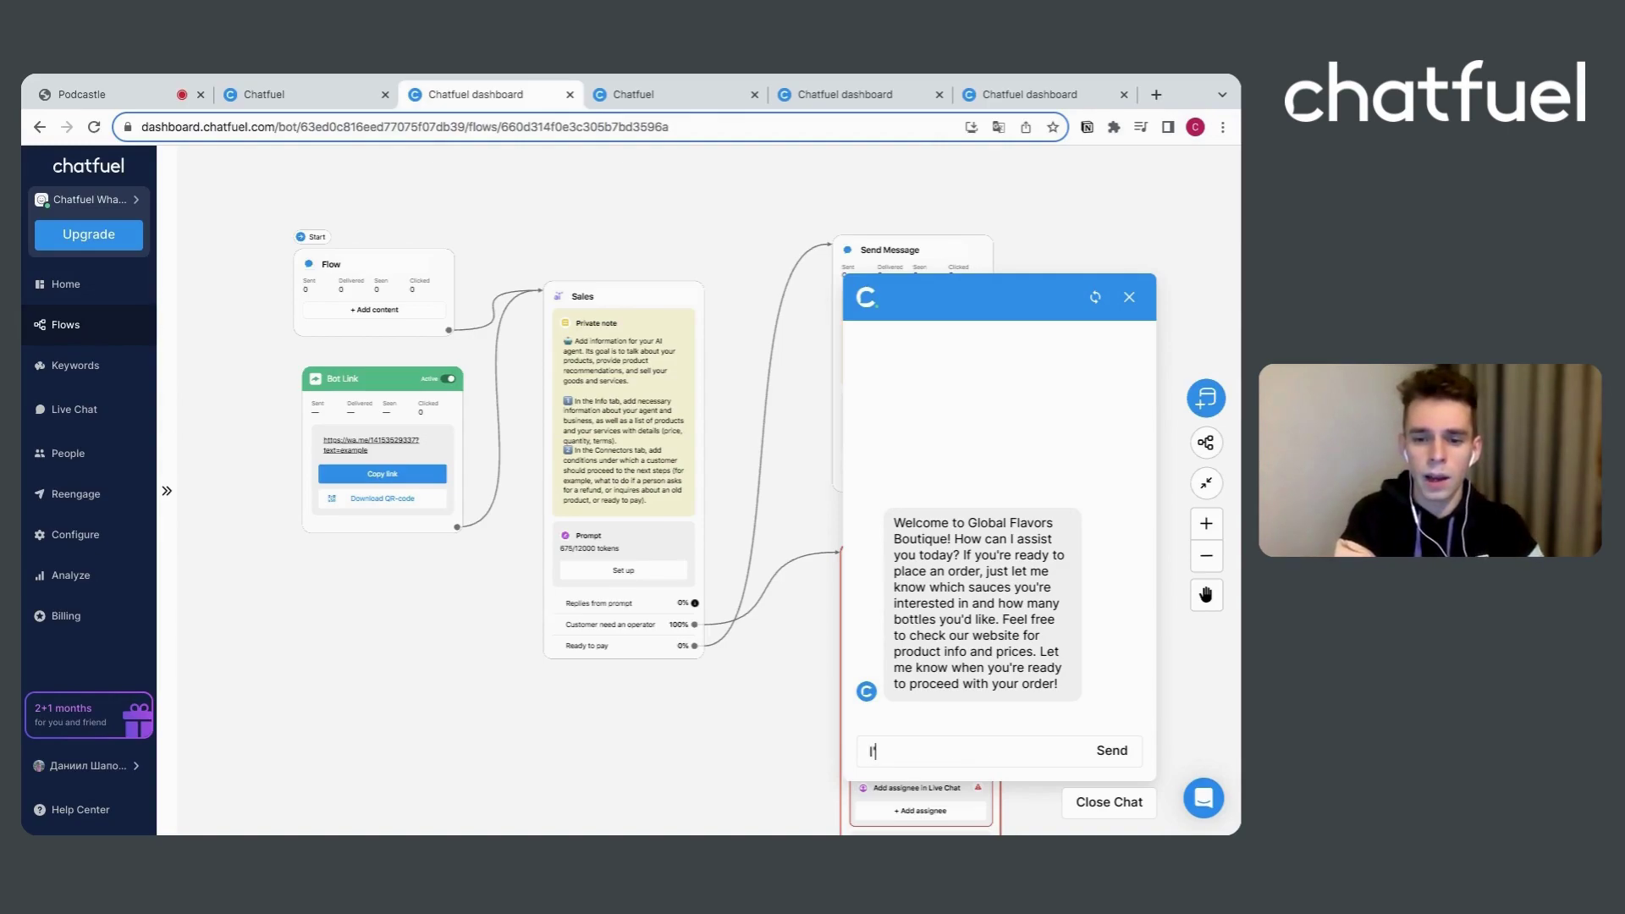
type("ing for somethi")
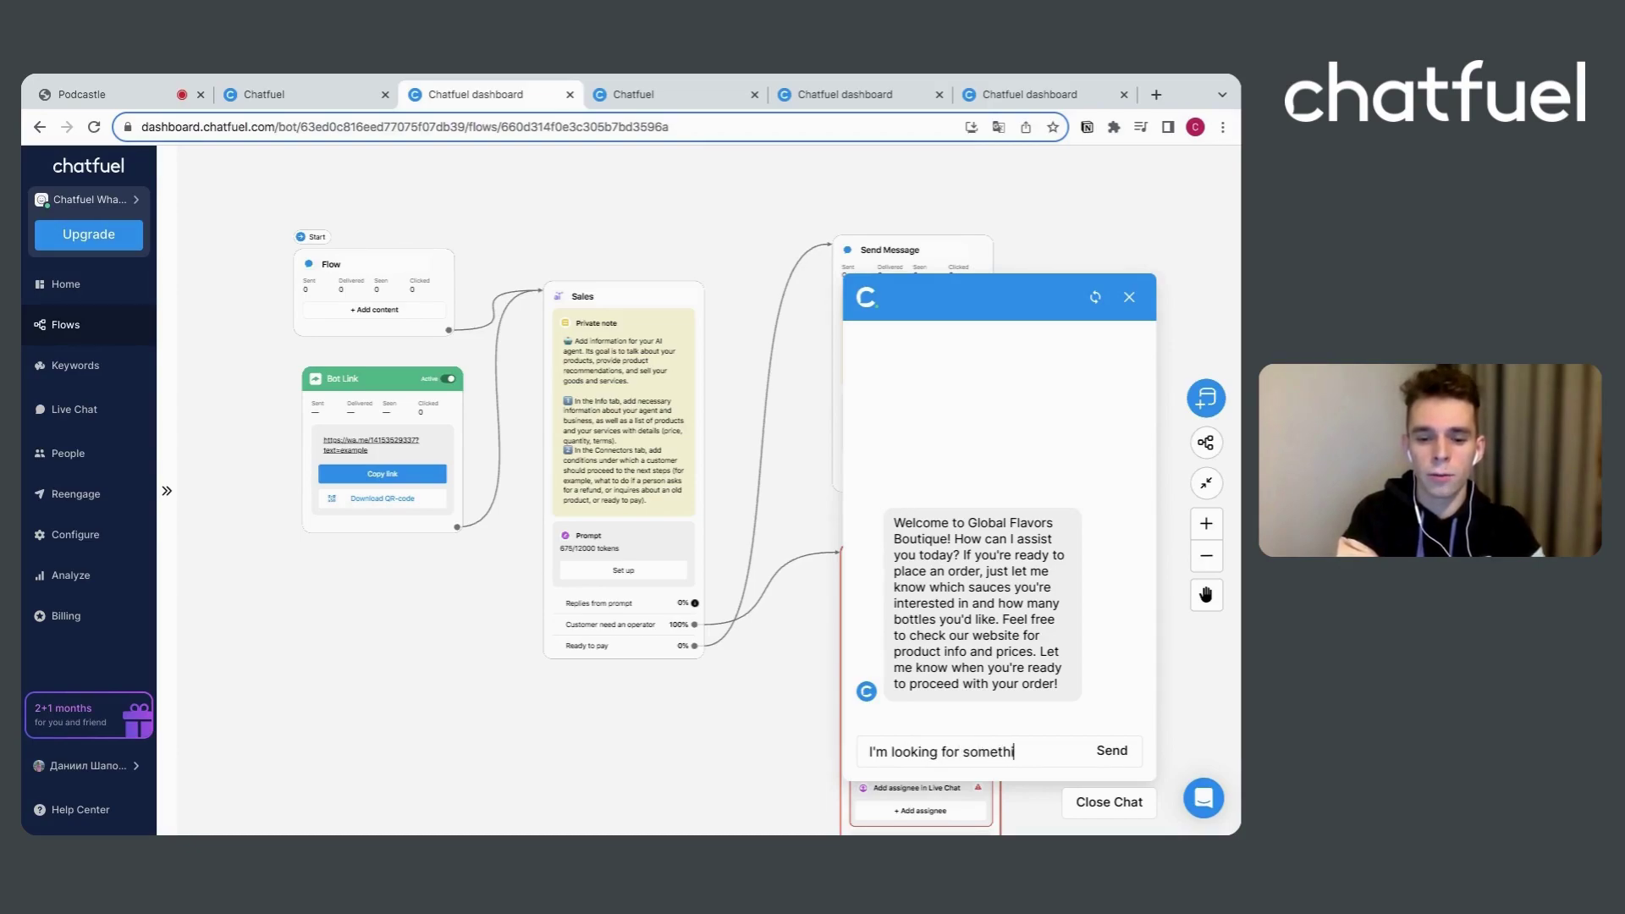
type("ng spicy")
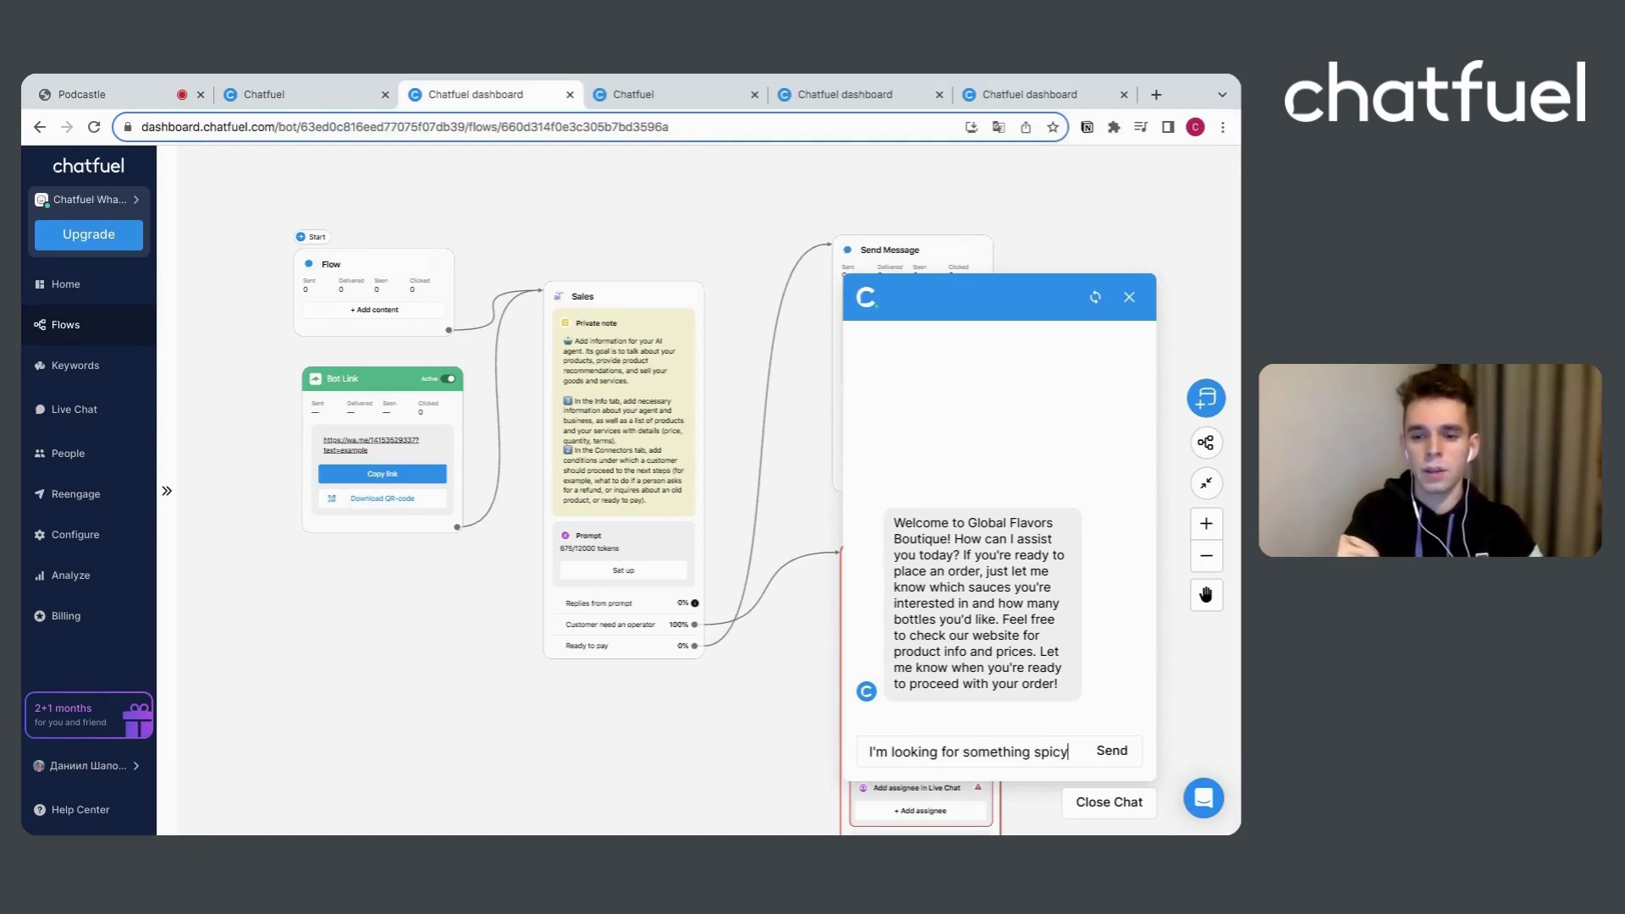
type("?")
key("Return")
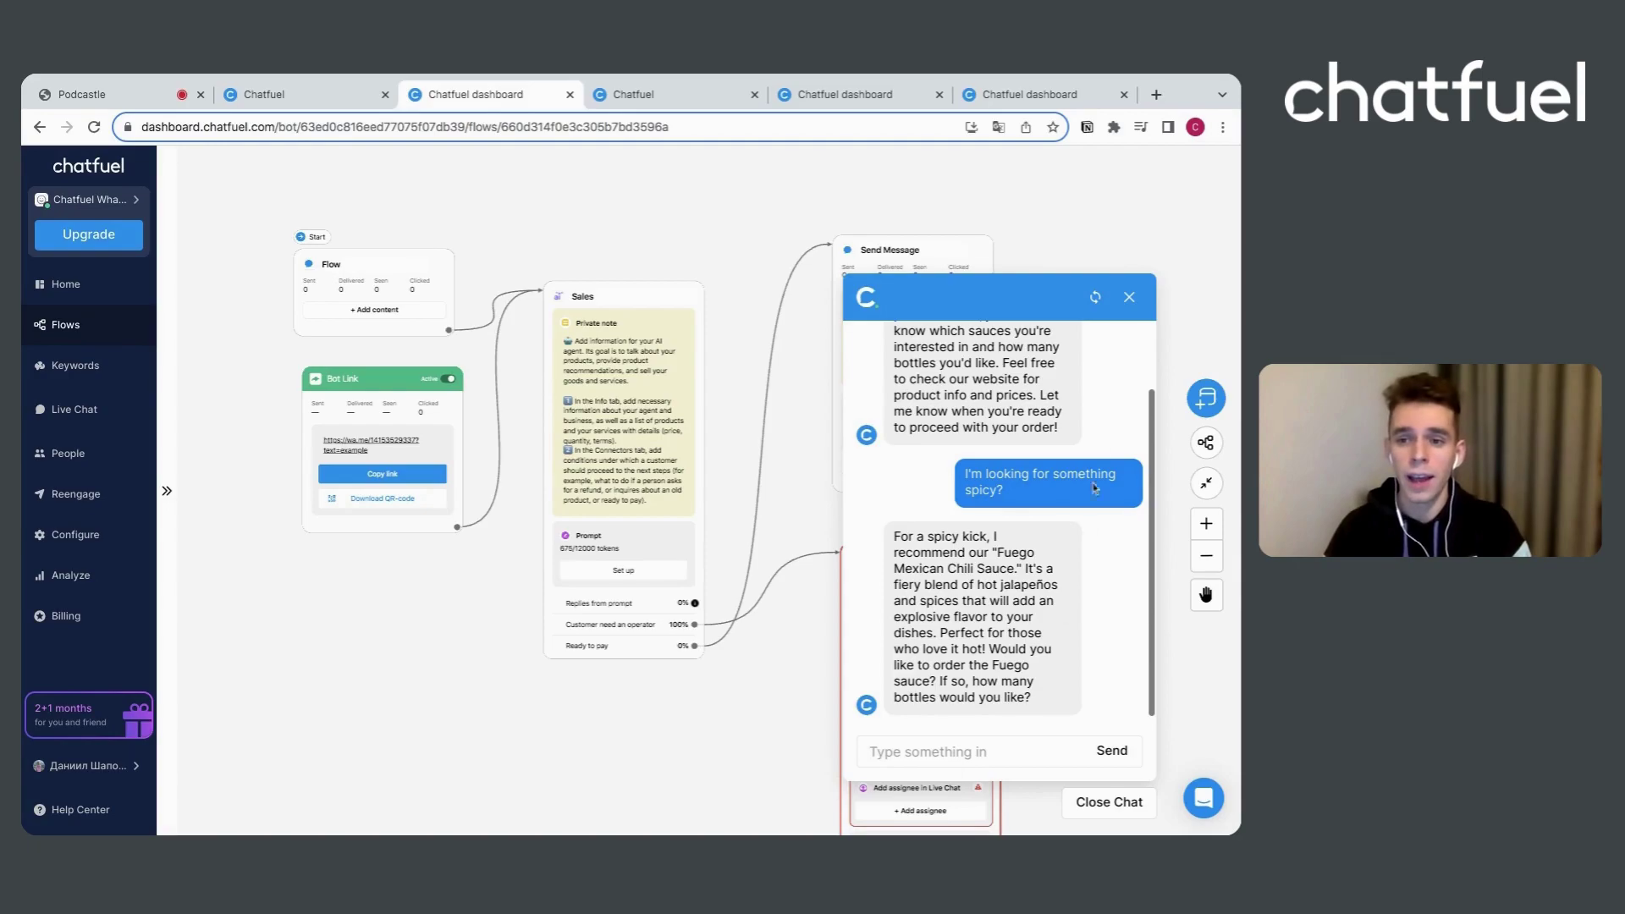
left_click(1129, 297)
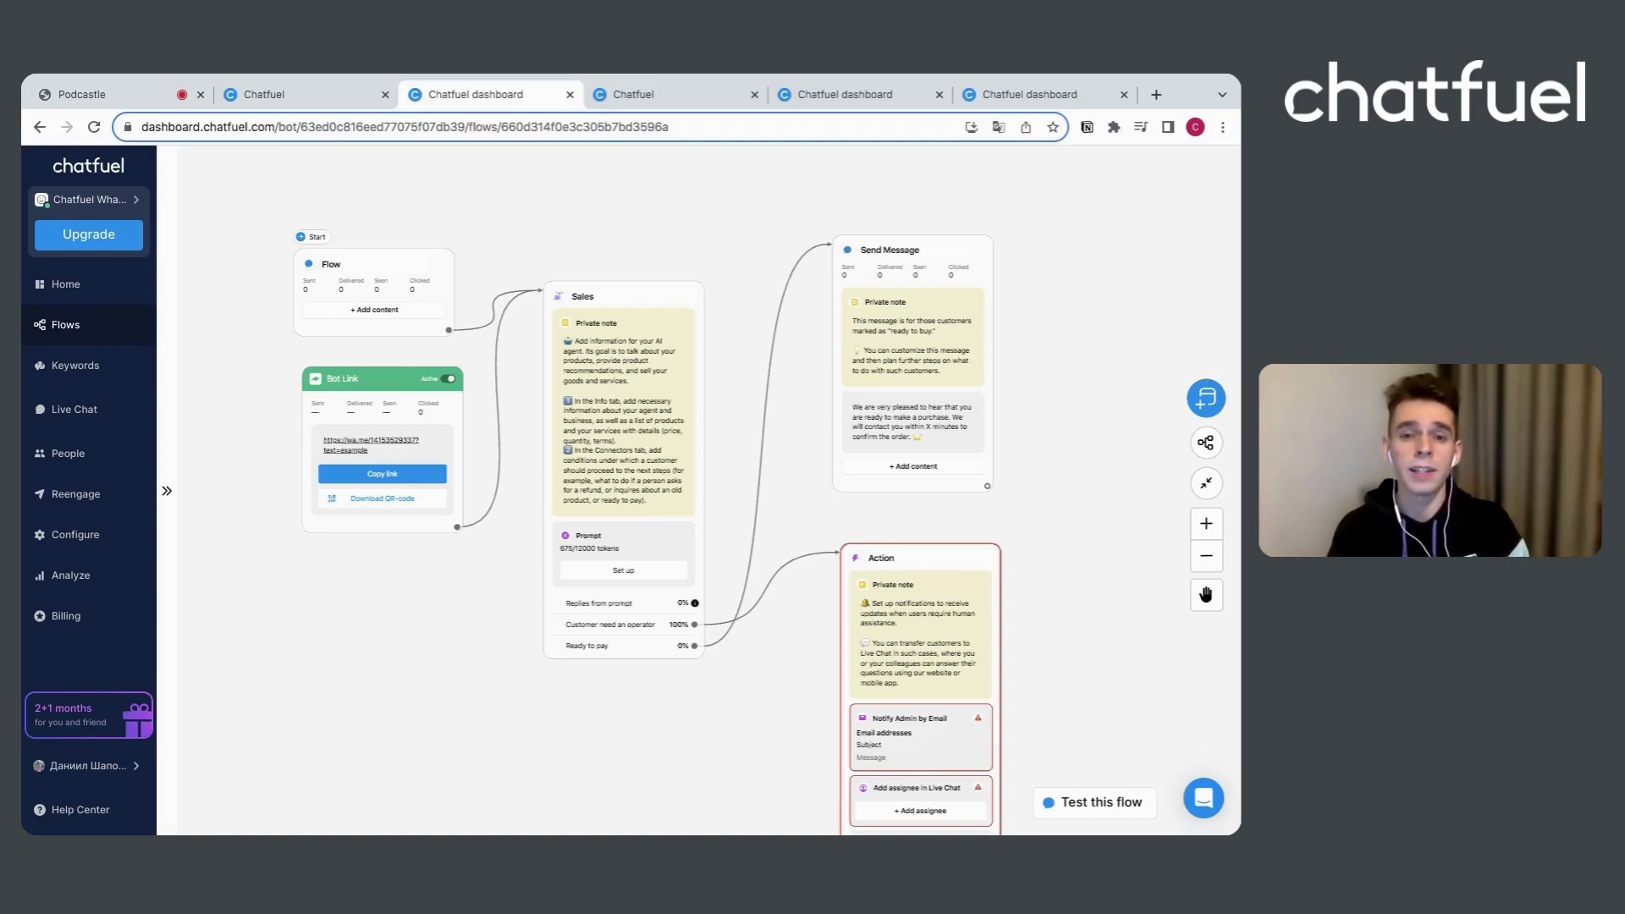
Bring up the shared 'IG to WA flow' and switch to the other Chatfuel flow editor
left_click(675, 105)
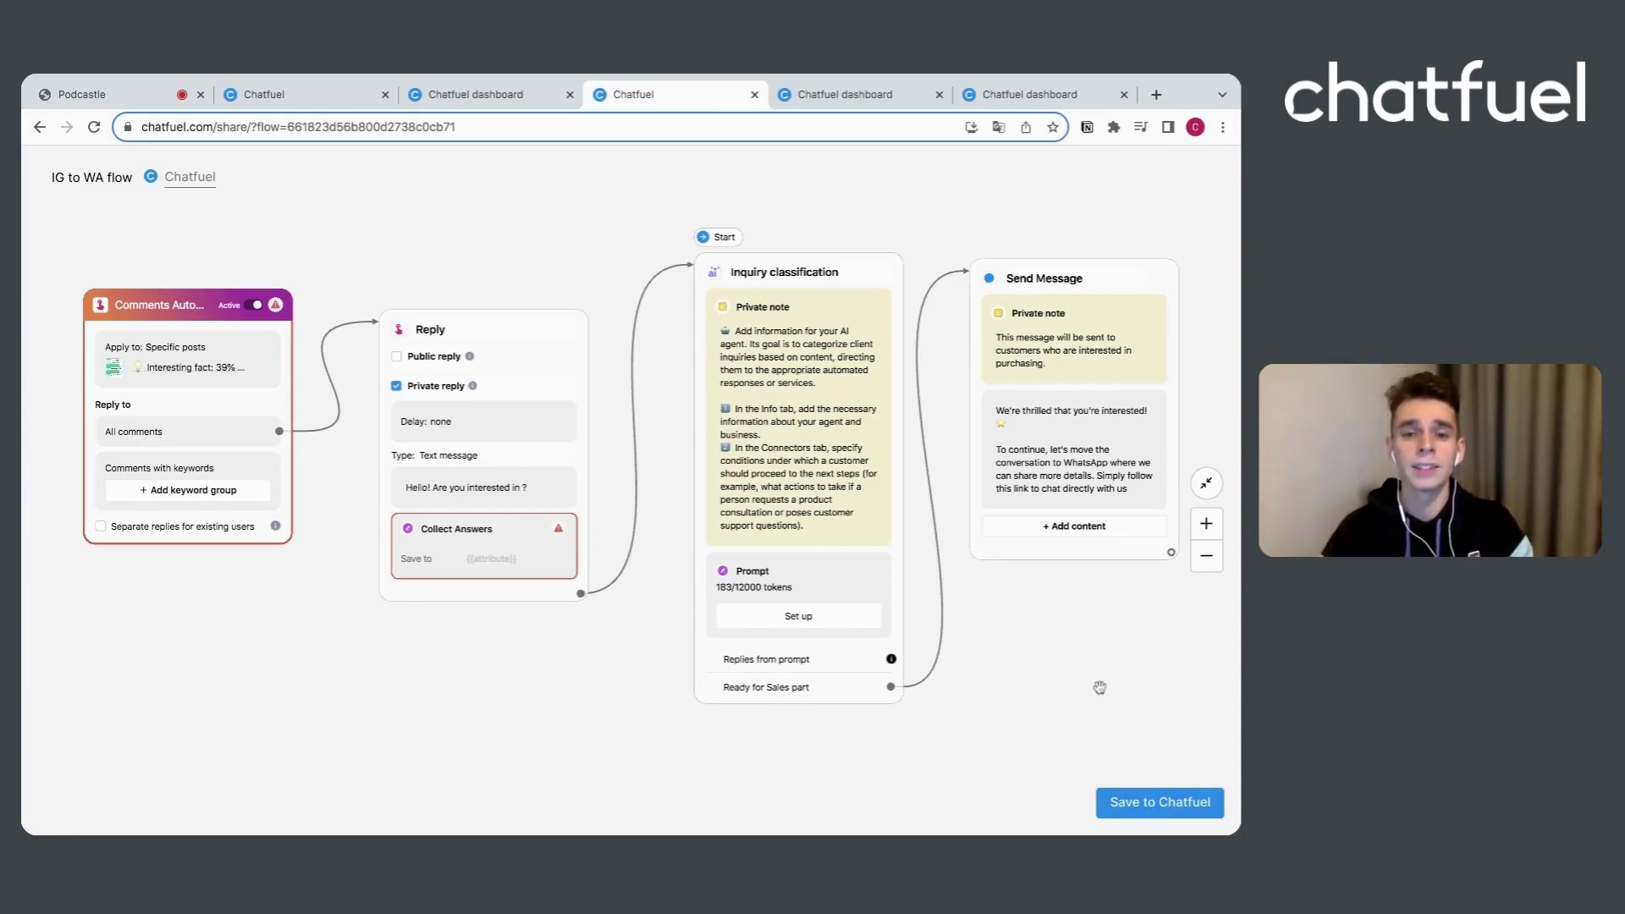
key("ctrl+Tab")
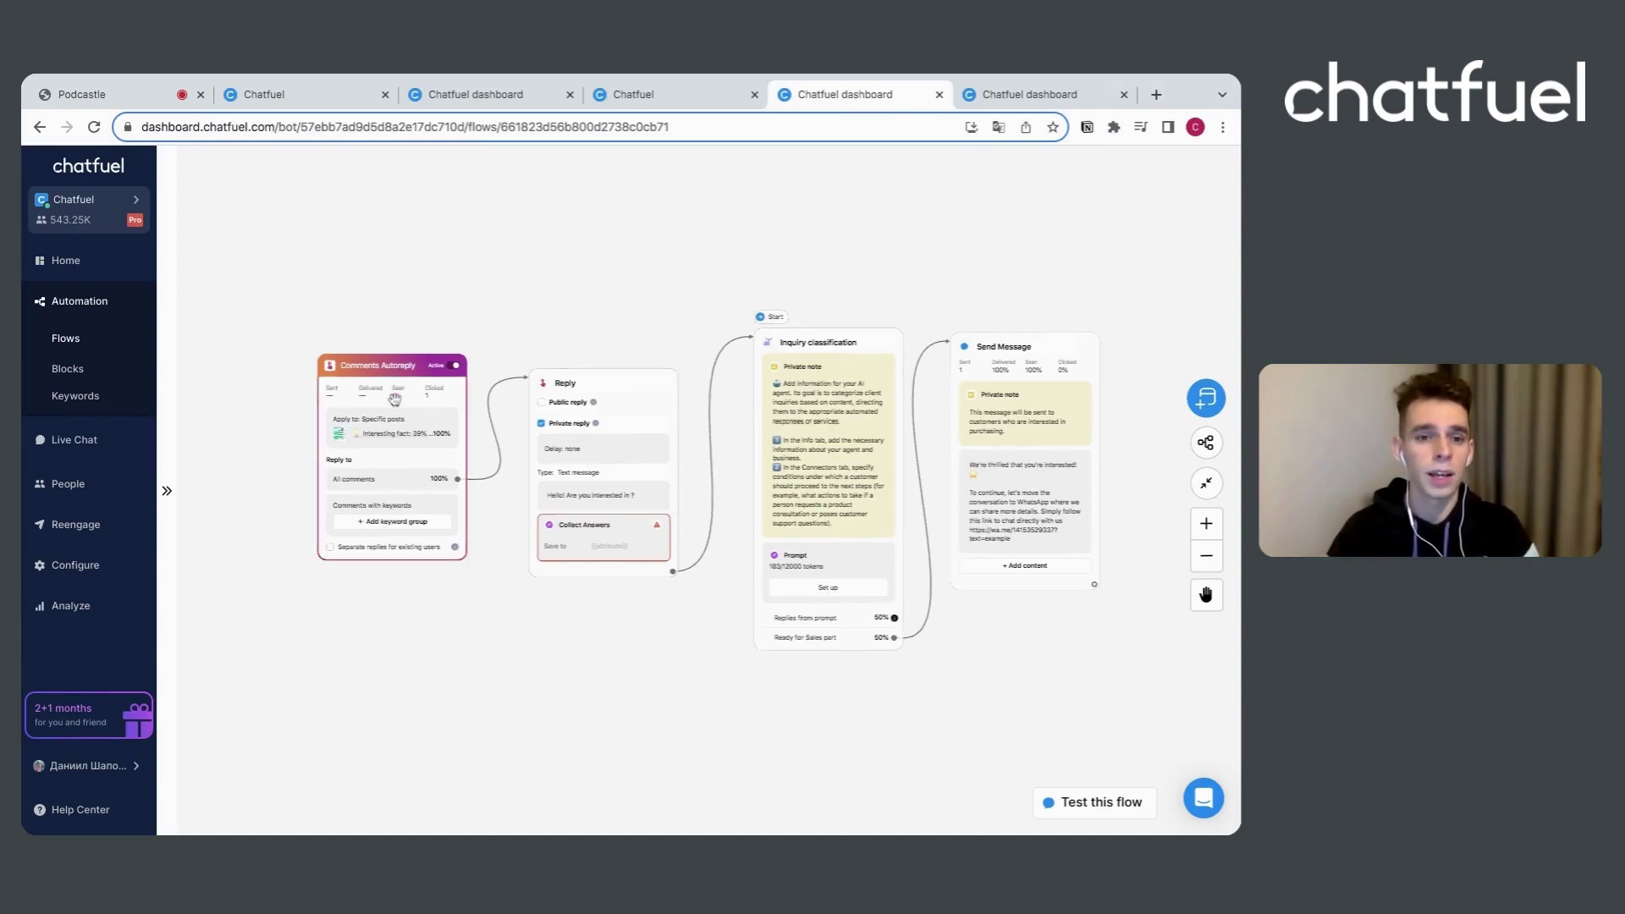
Insert 'sauces' into the Reply block's private message after 'interested in'
scroll(395, 400, "up", 3)
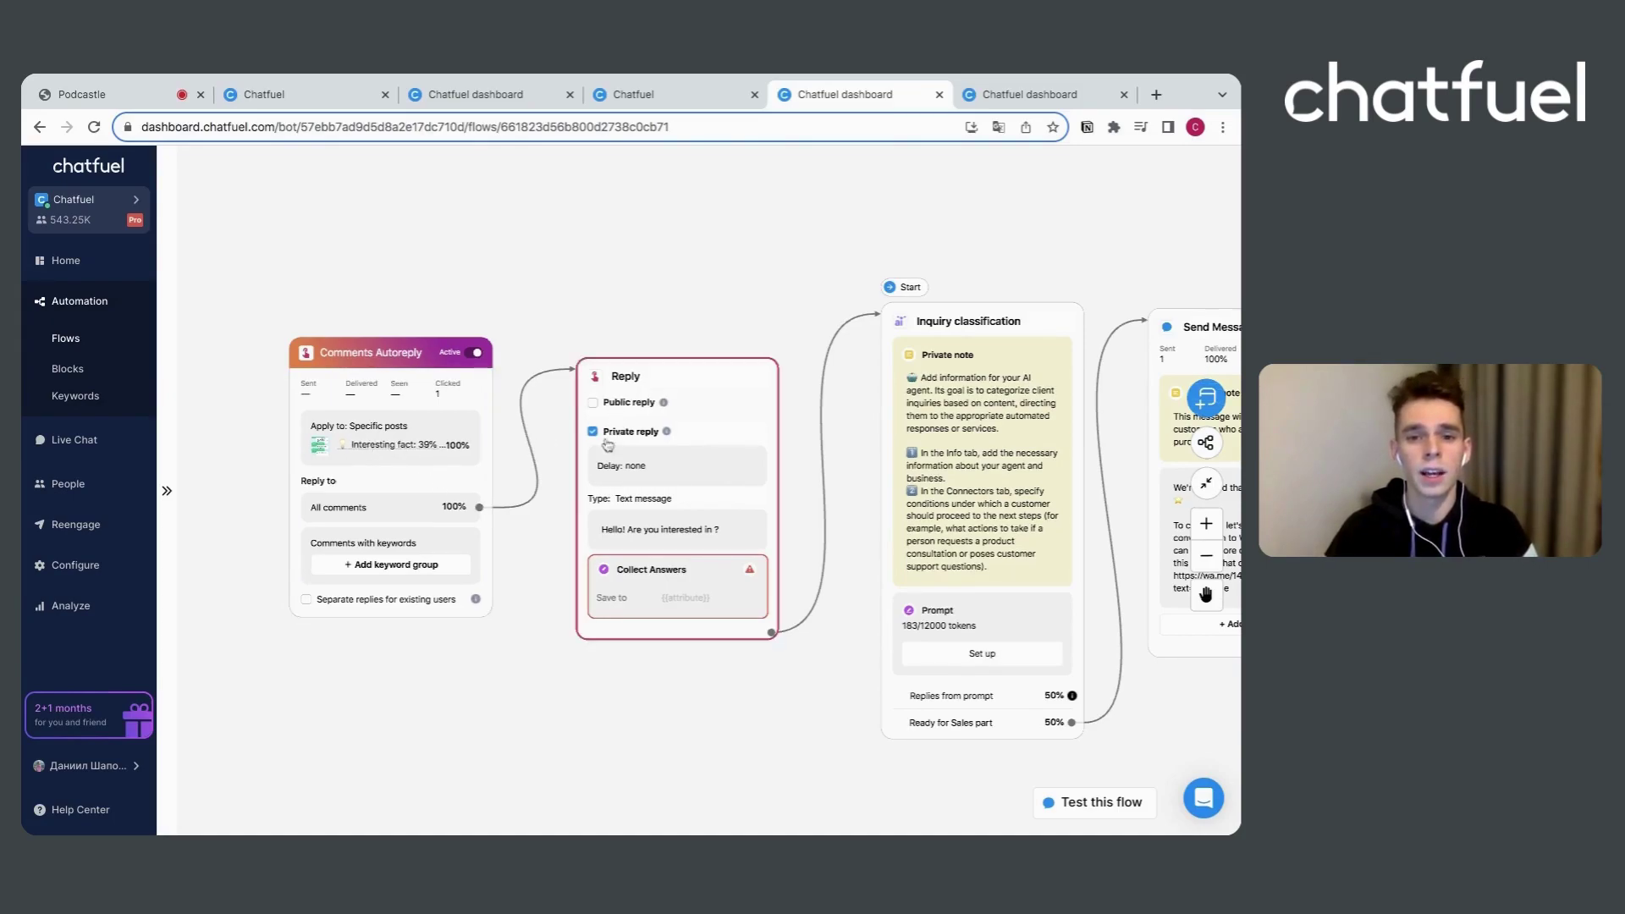
mouse_move(601, 453)
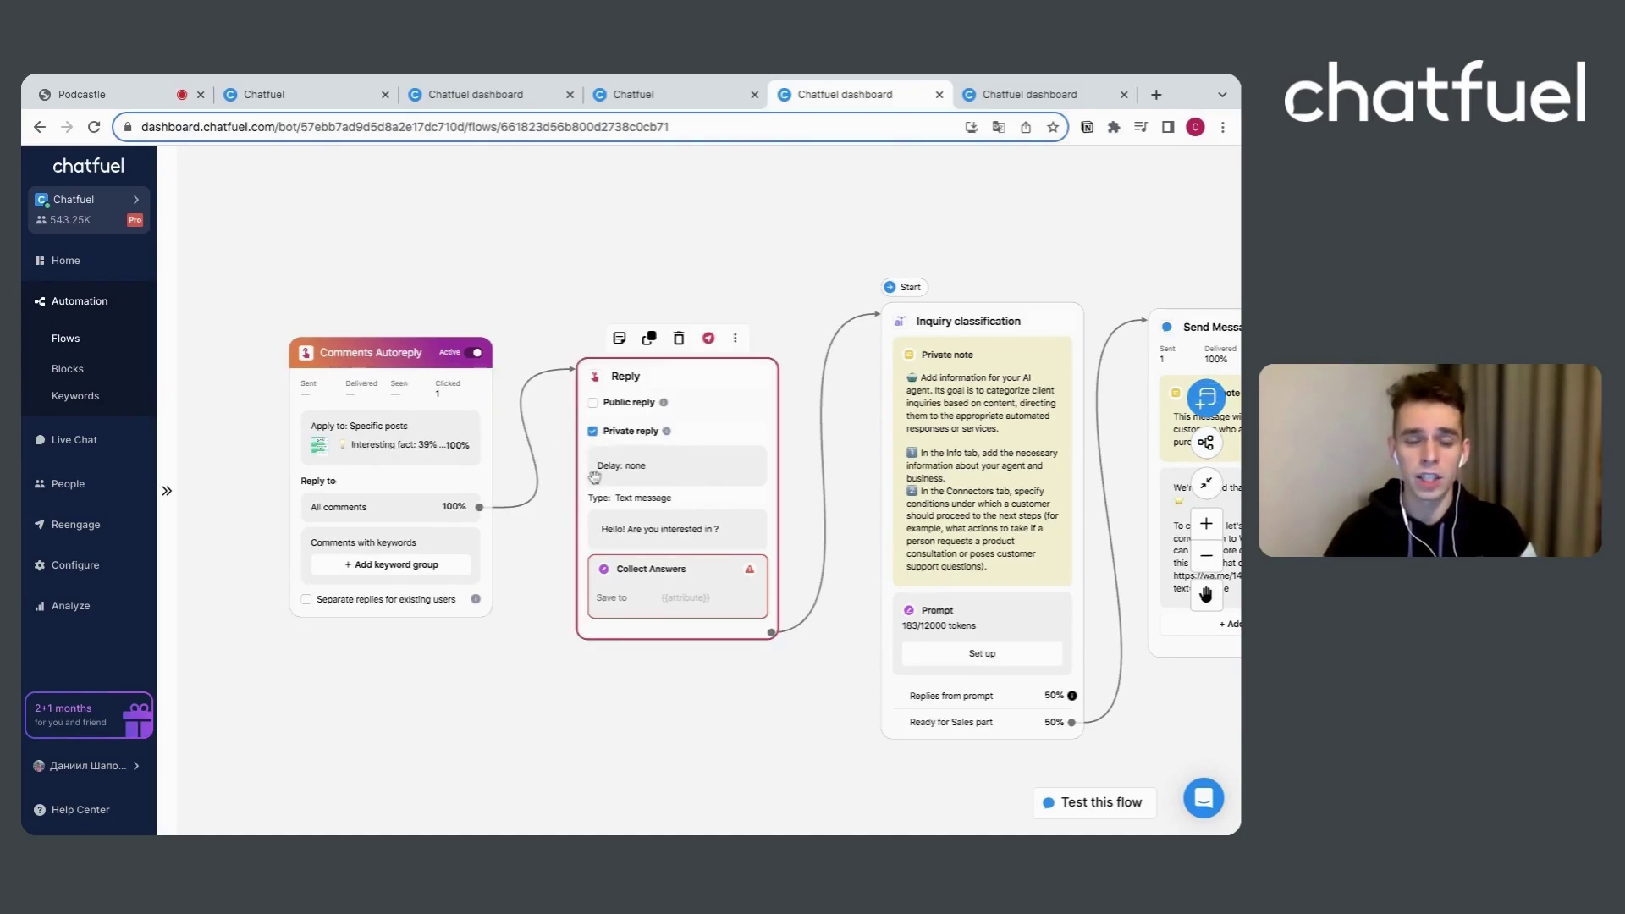
left_click(716, 530)
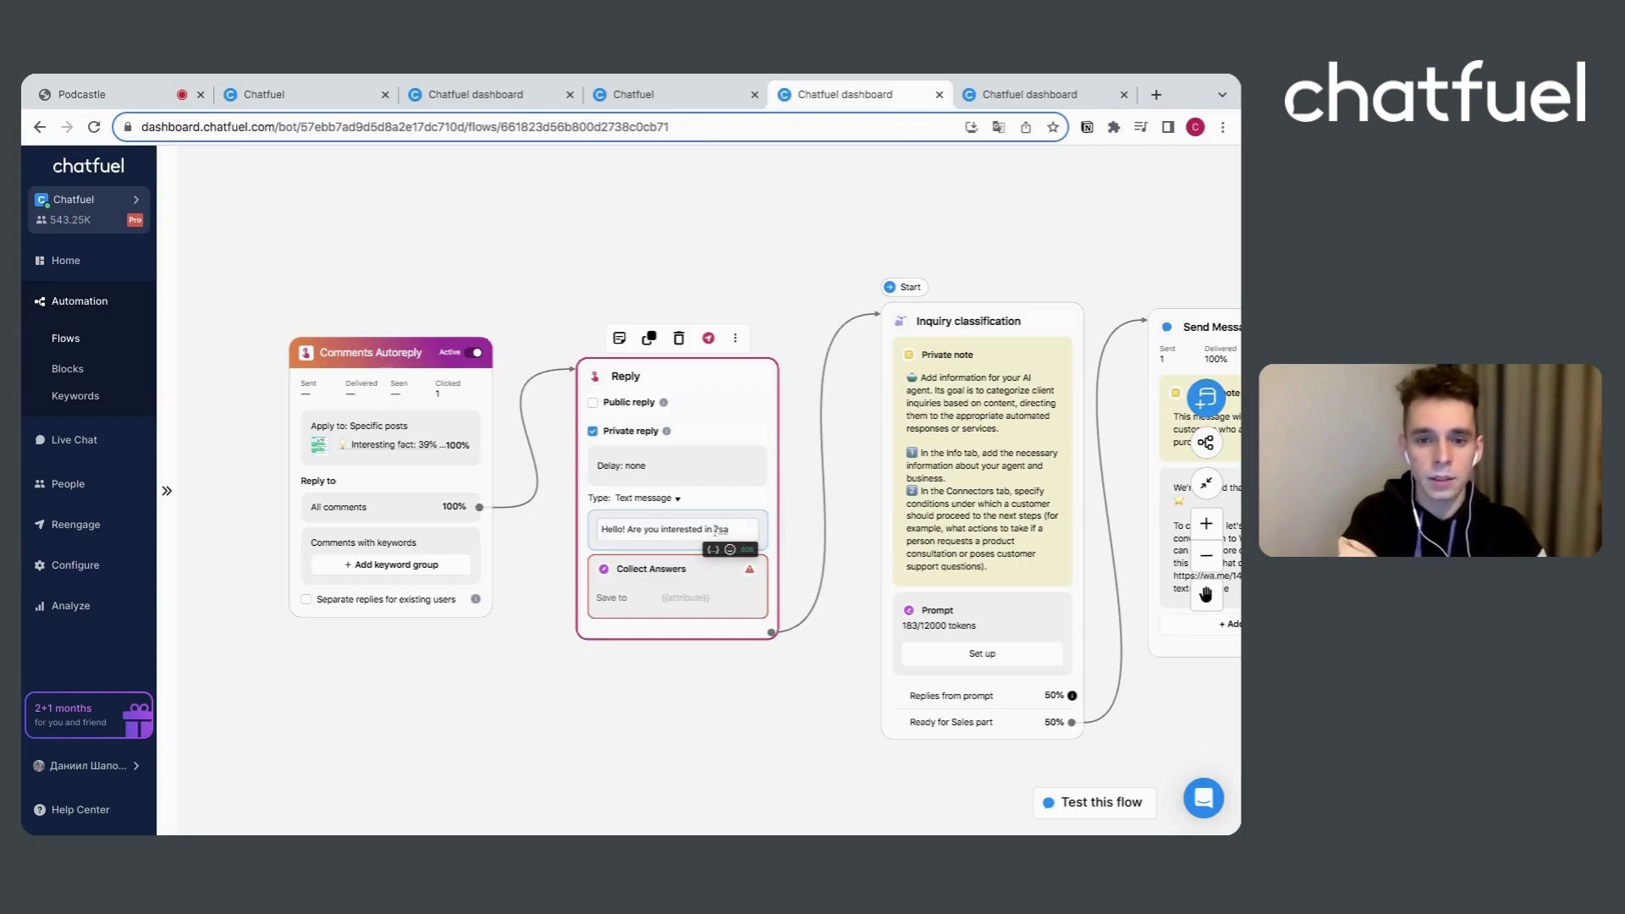
type("sauces?")
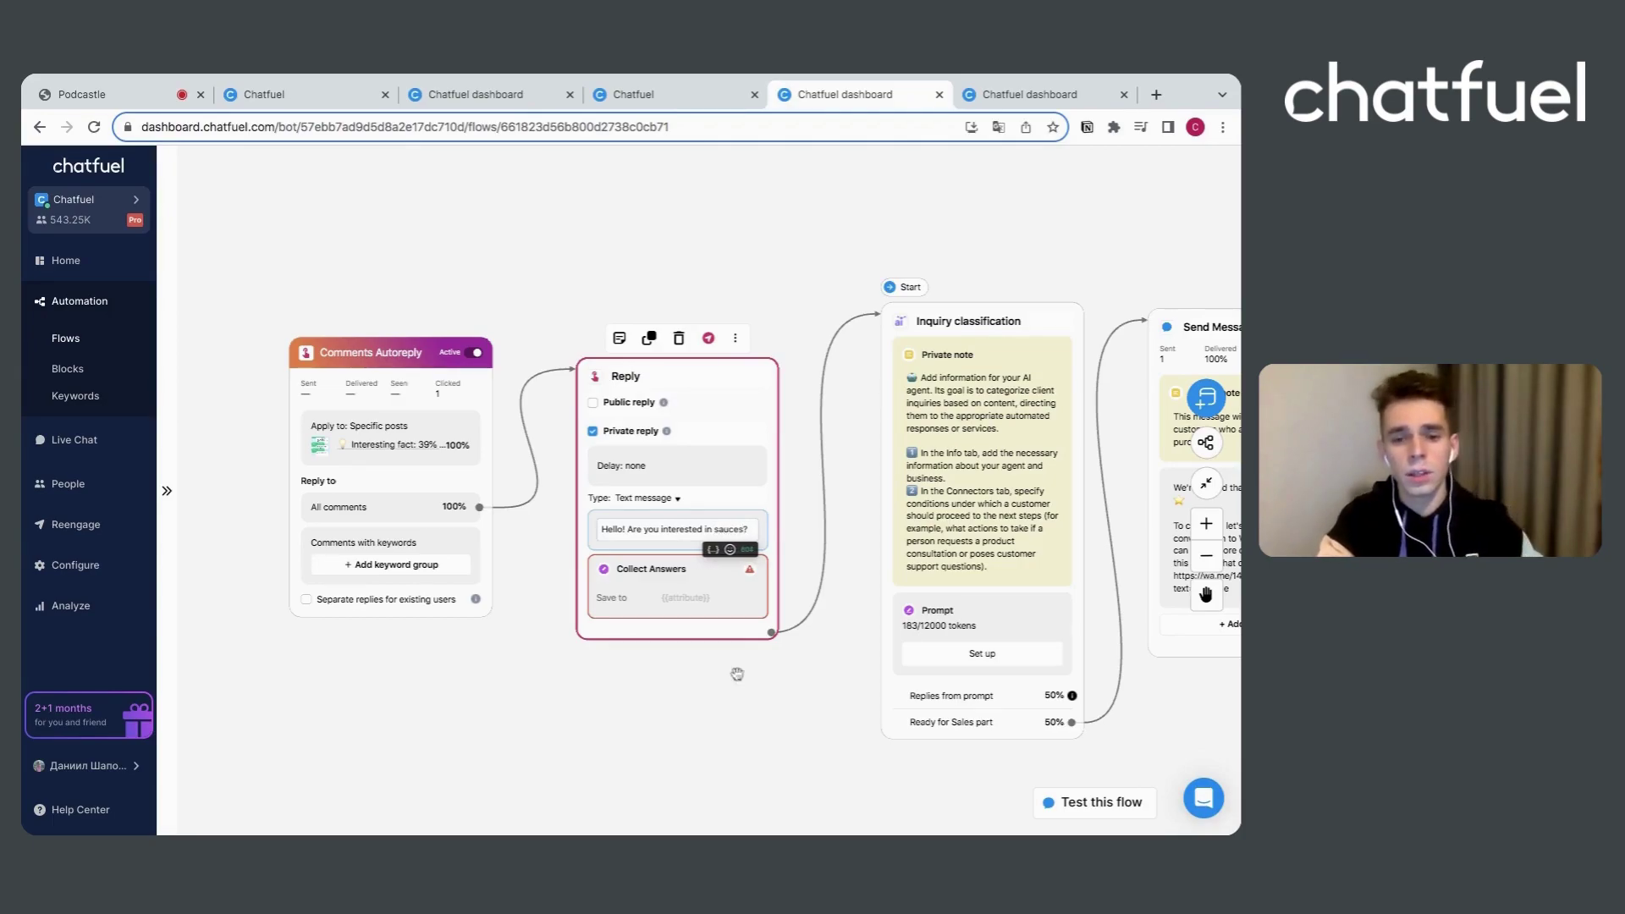
left_click(737, 675)
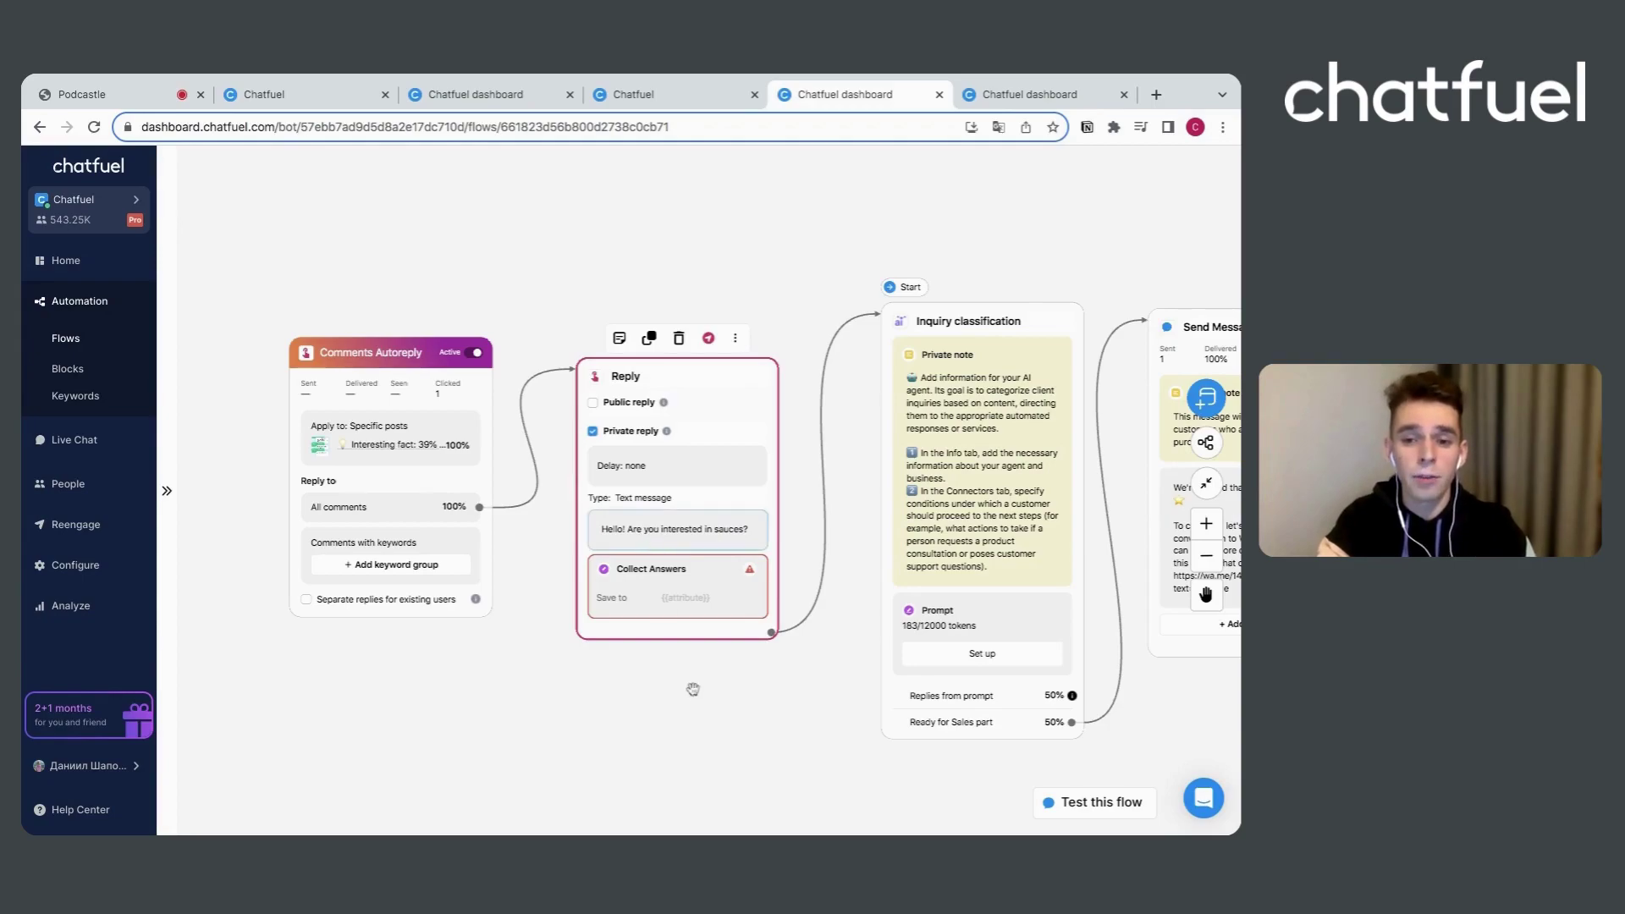
left_click(694, 692)
scroll(695, 692, "right", 2)
scroll(694, 692, "right", 2)
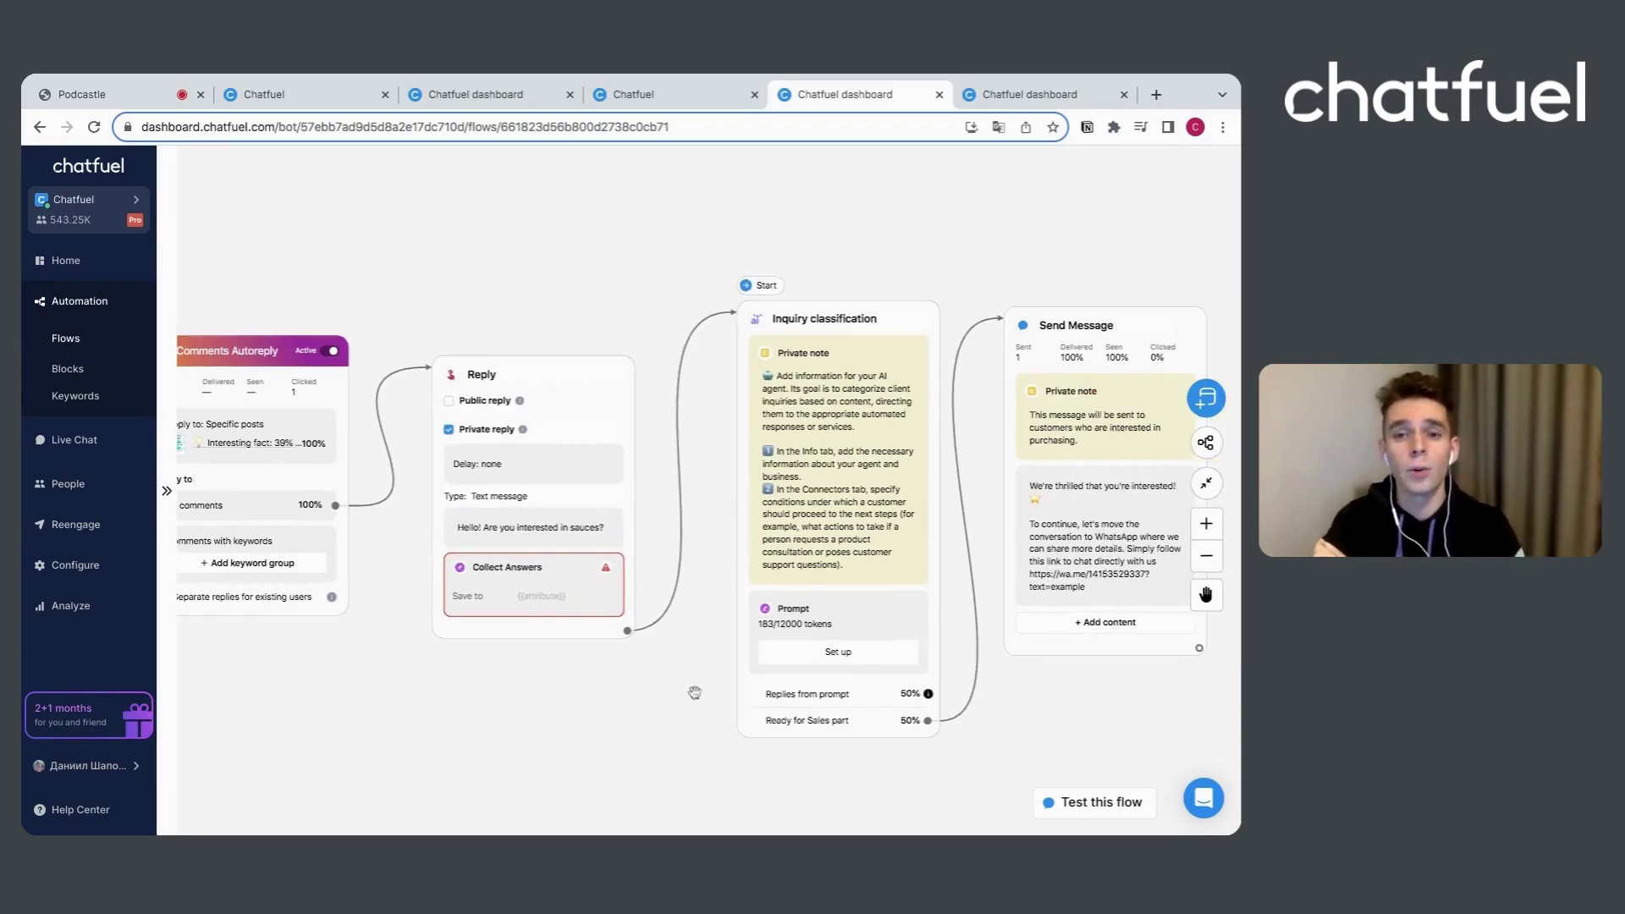
left_click(801, 596)
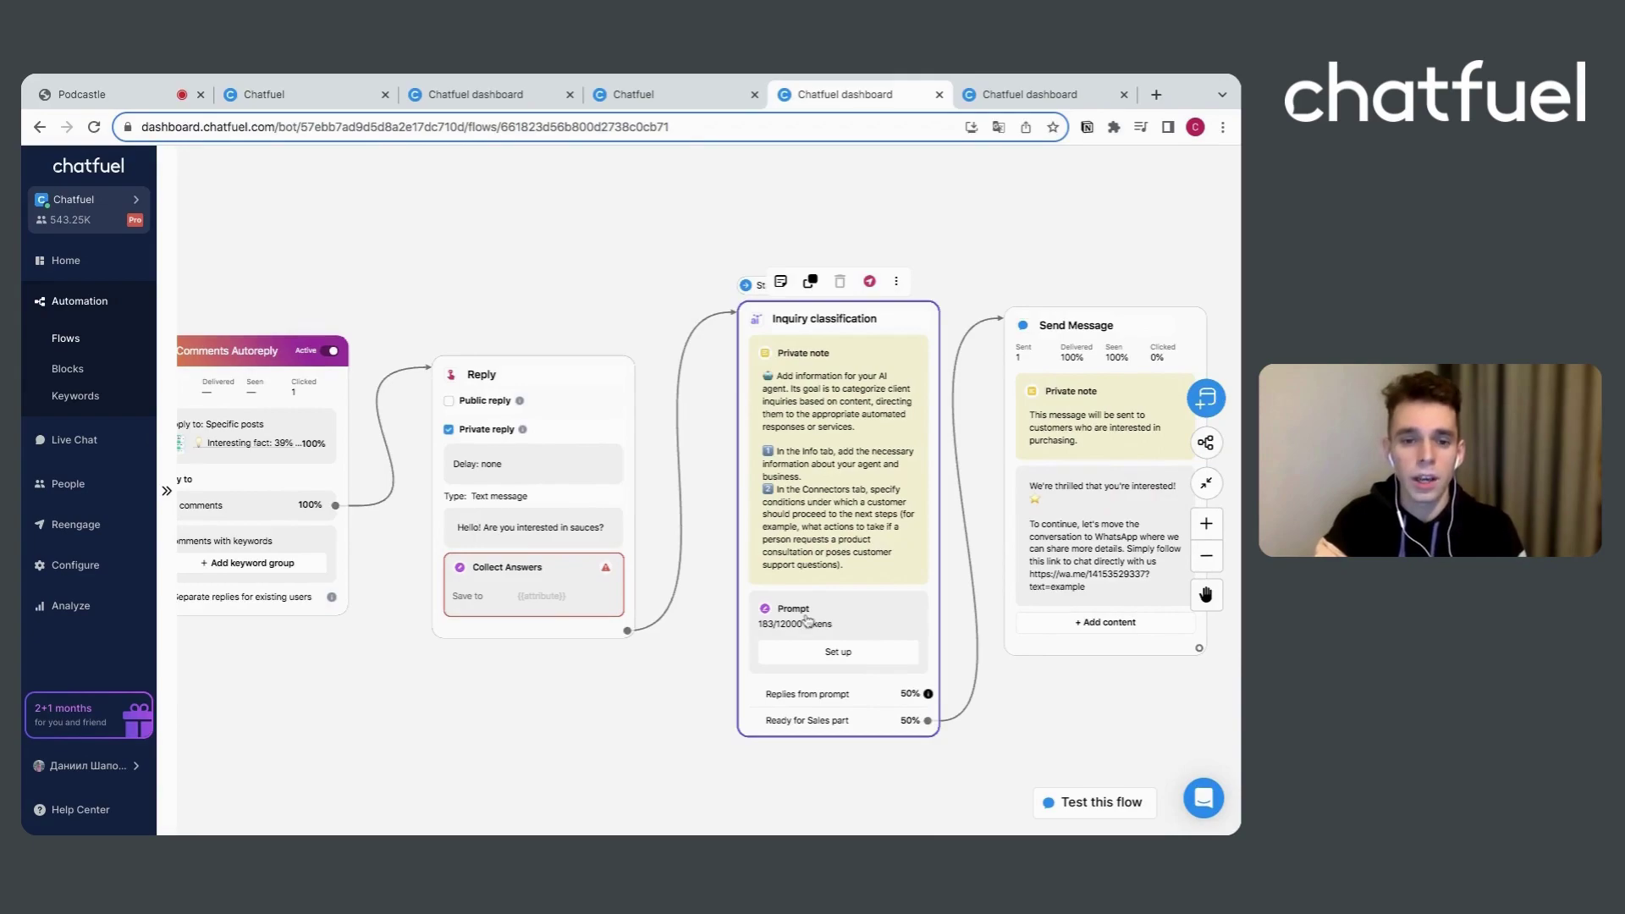
left_click(838, 652)
scroll(340, 554, "down", 1)
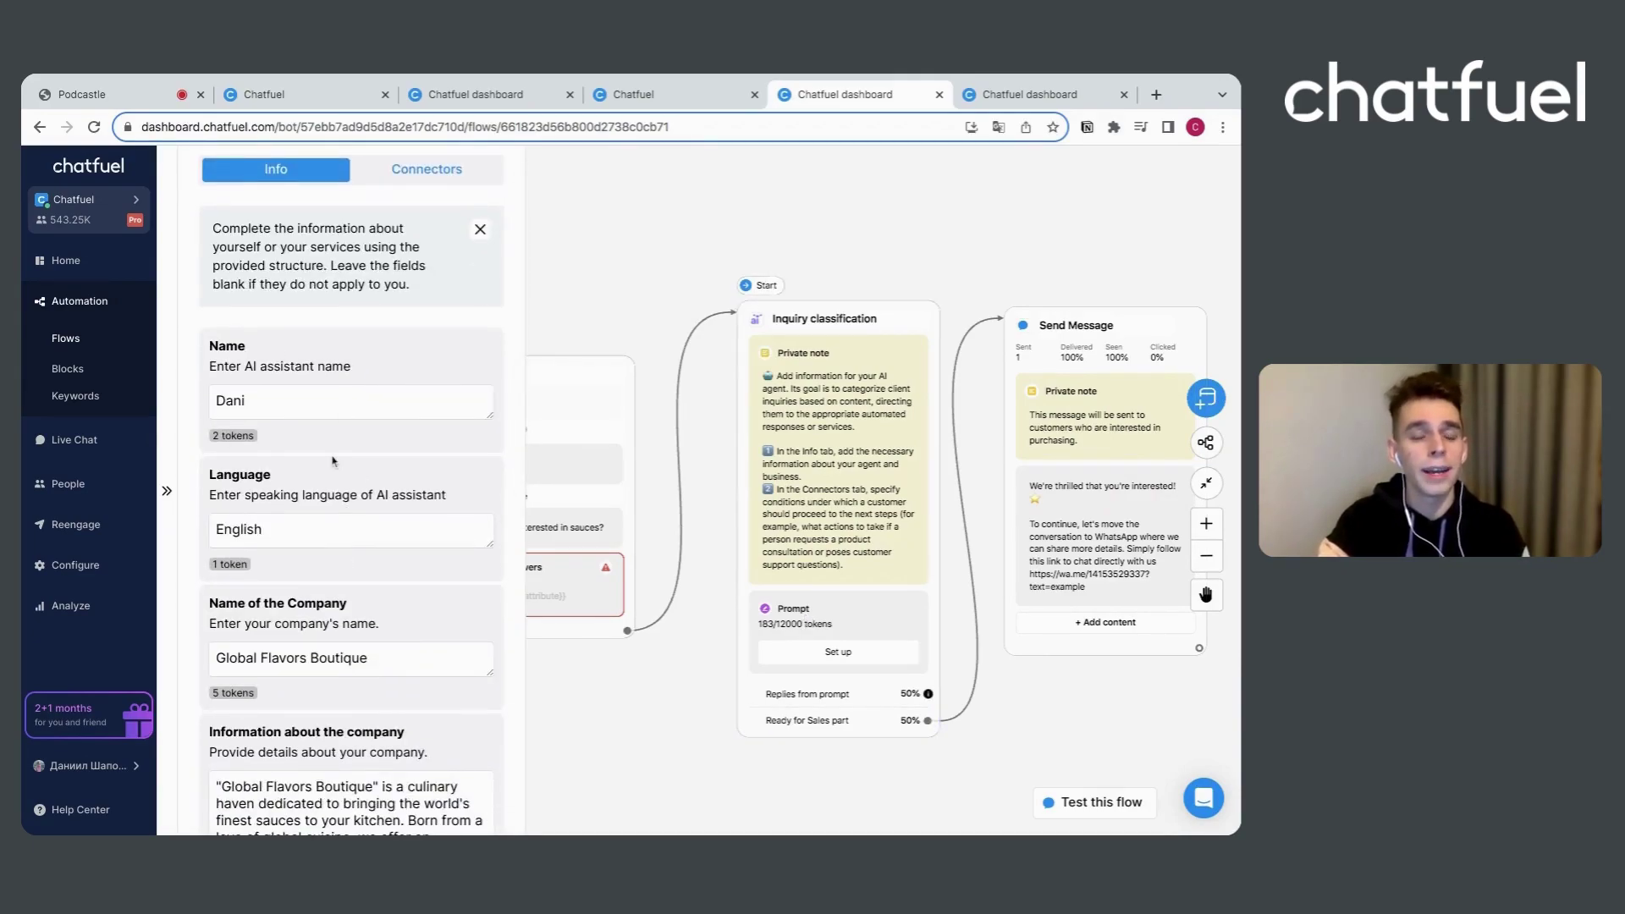
left_click(246, 409)
scroll(305, 508, "down", 2)
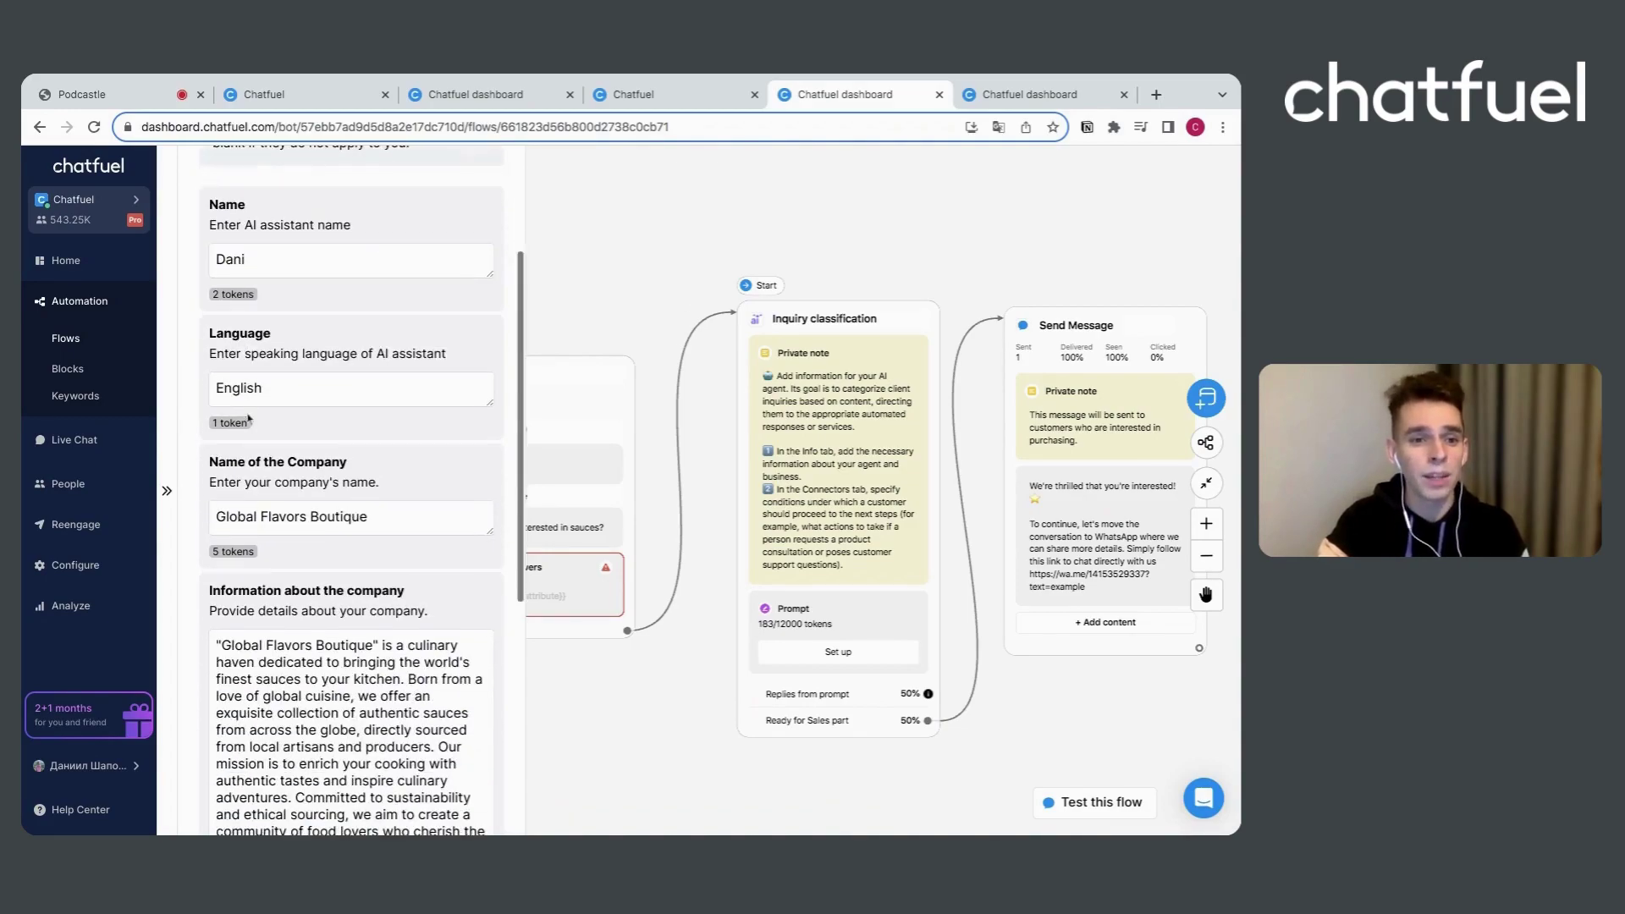
scroll(318, 525, "down", 3)
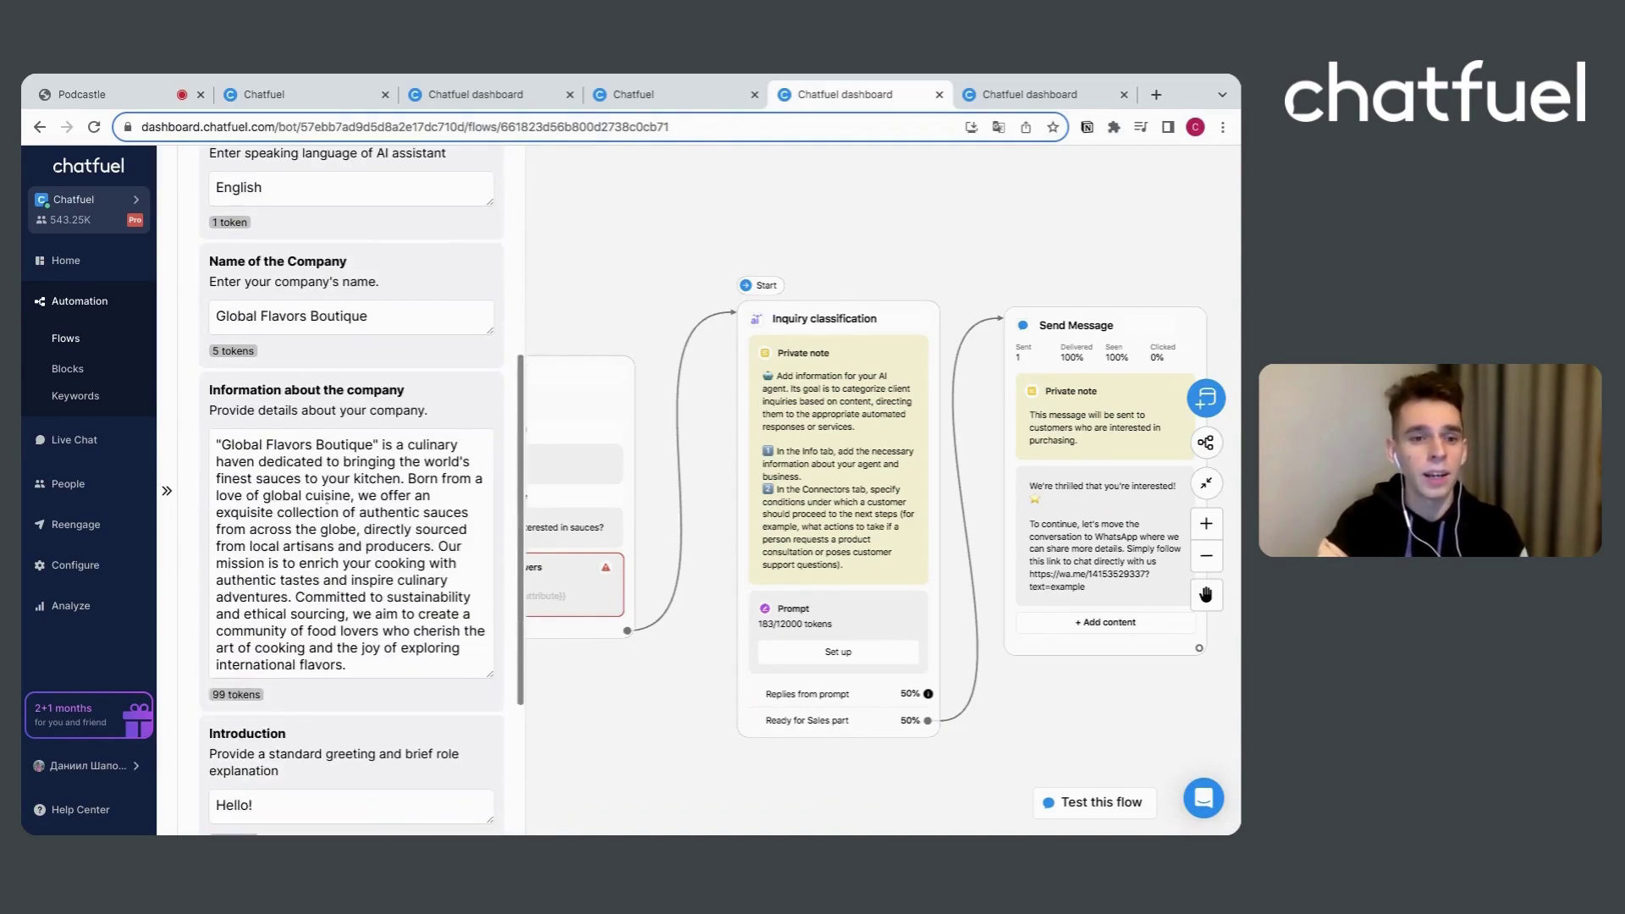
scroll(326, 499, "down", 1)
scroll(326, 500, "up", 5)
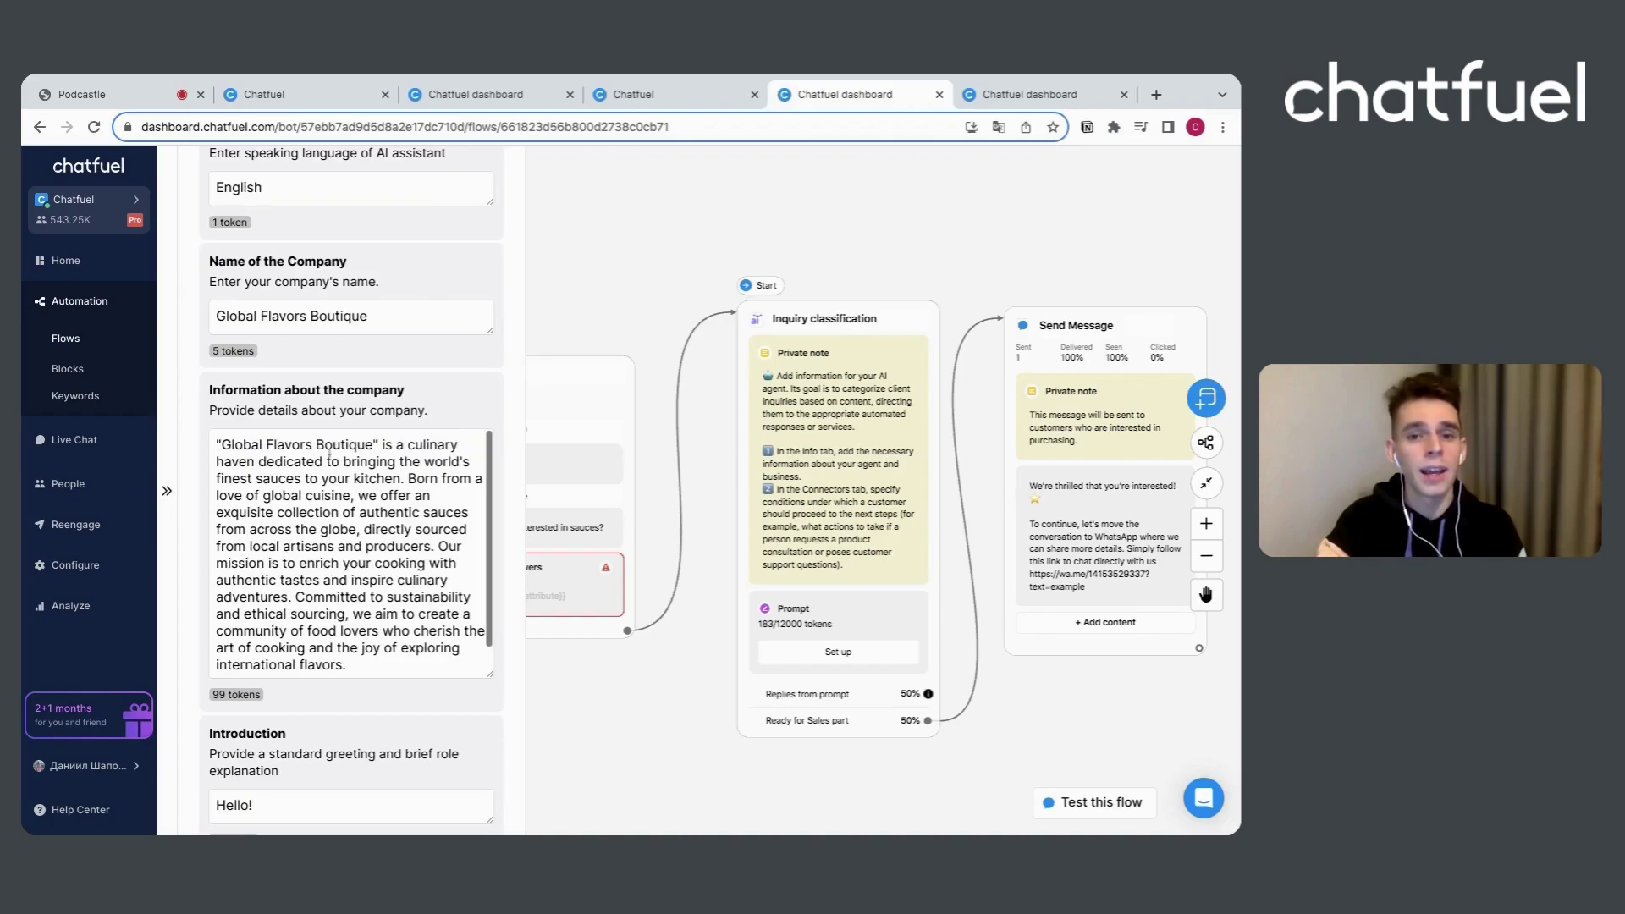
left_click(397, 233)
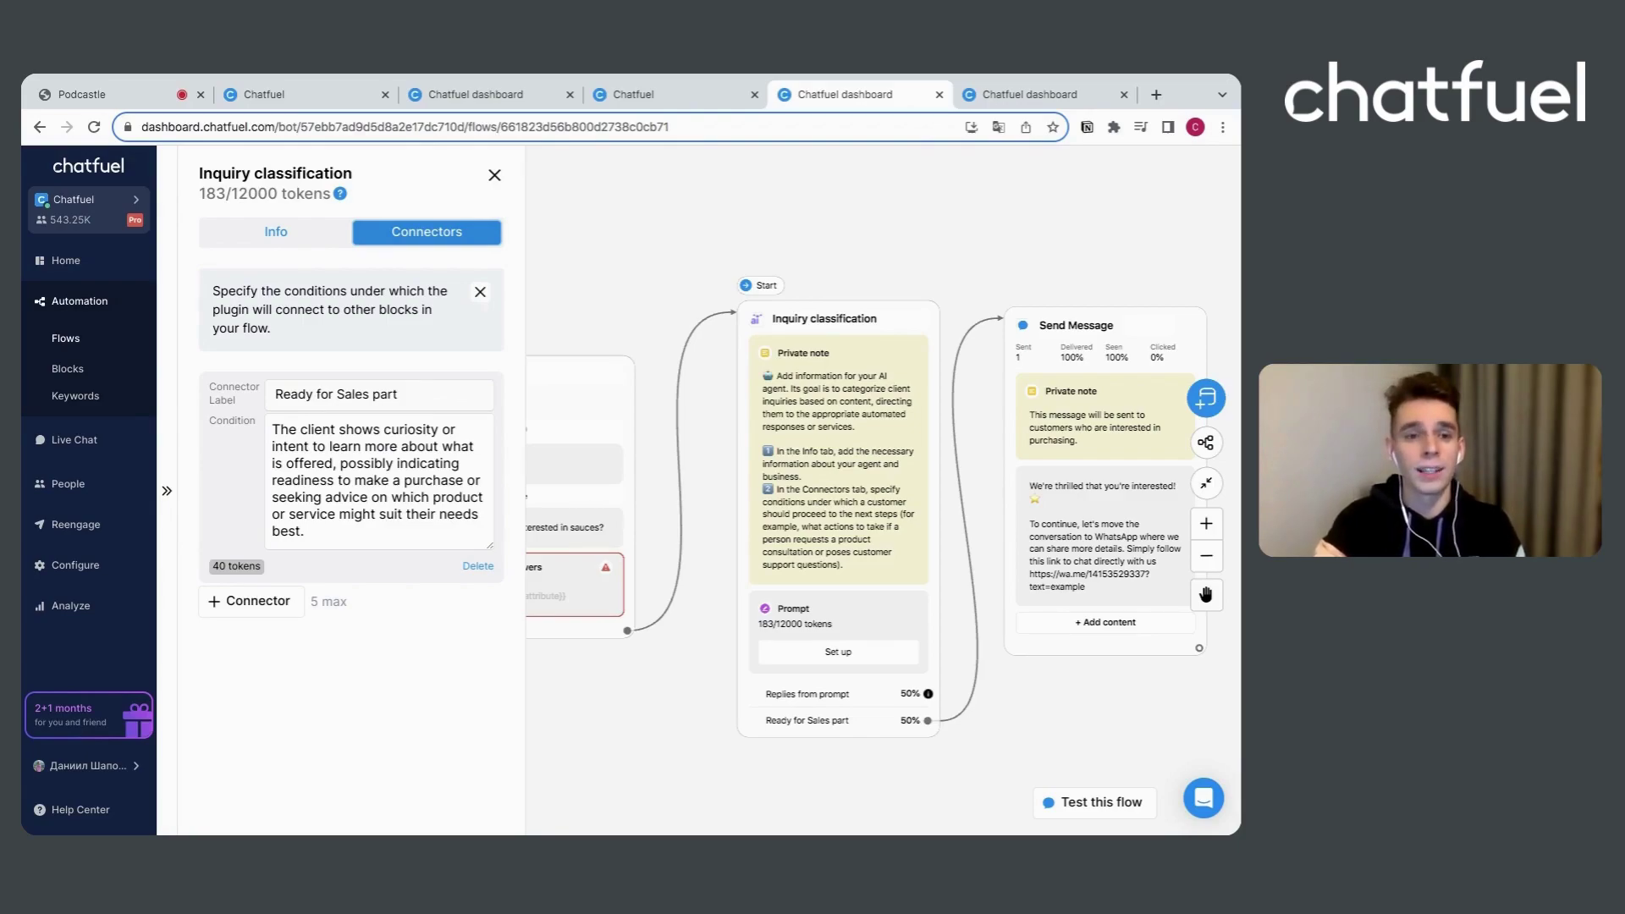
left_click(1034, 238)
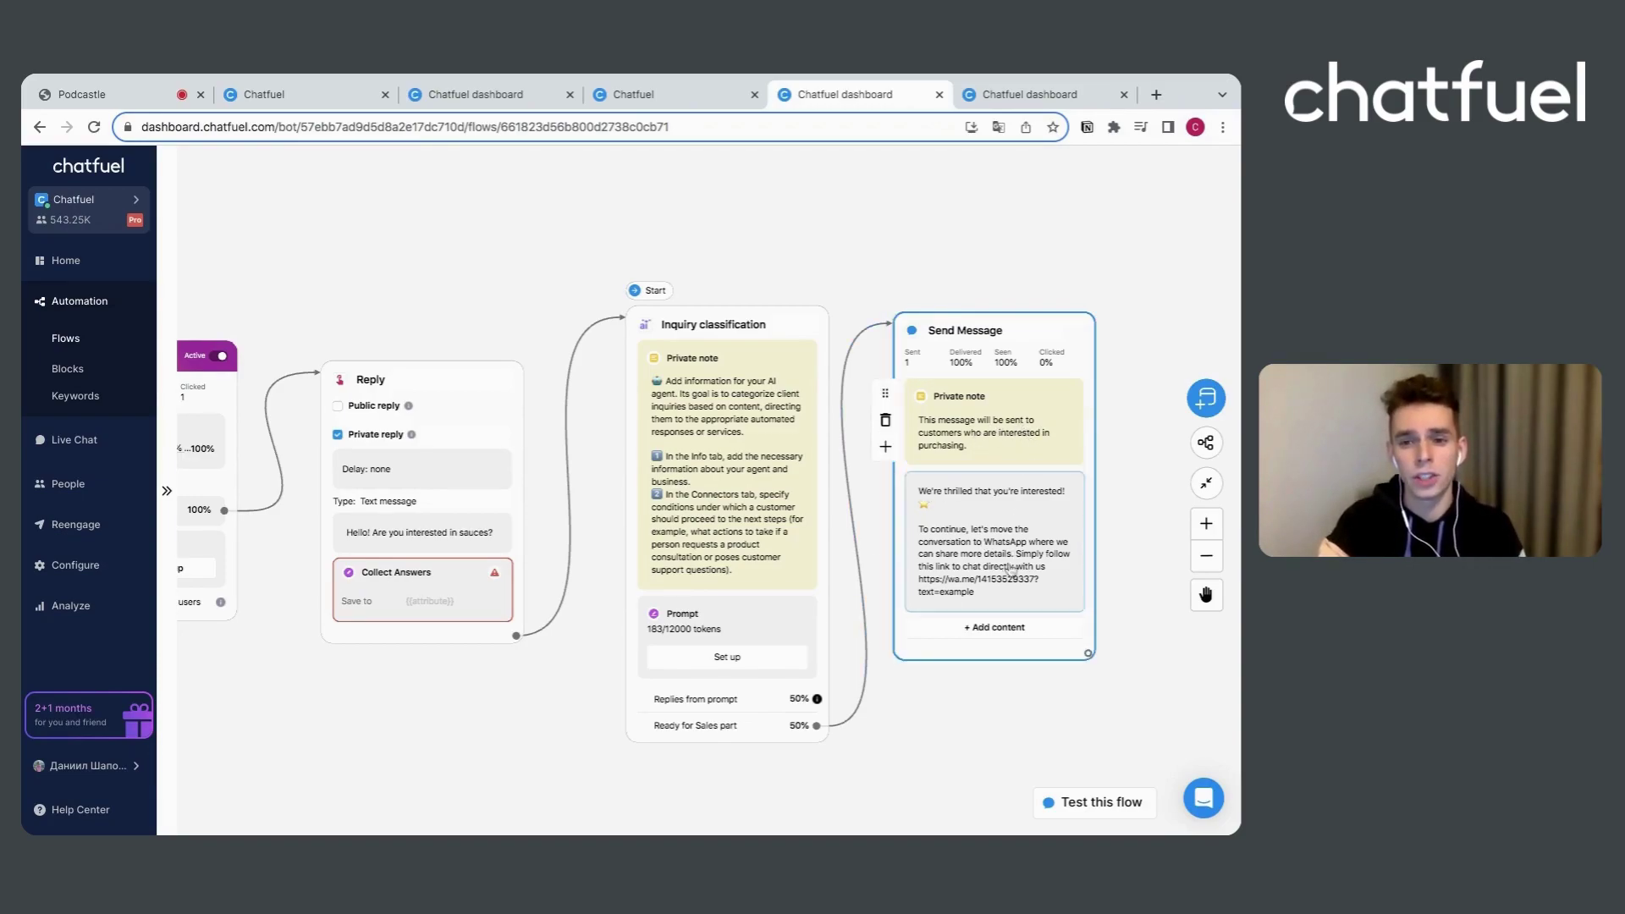
left_click(1010, 596)
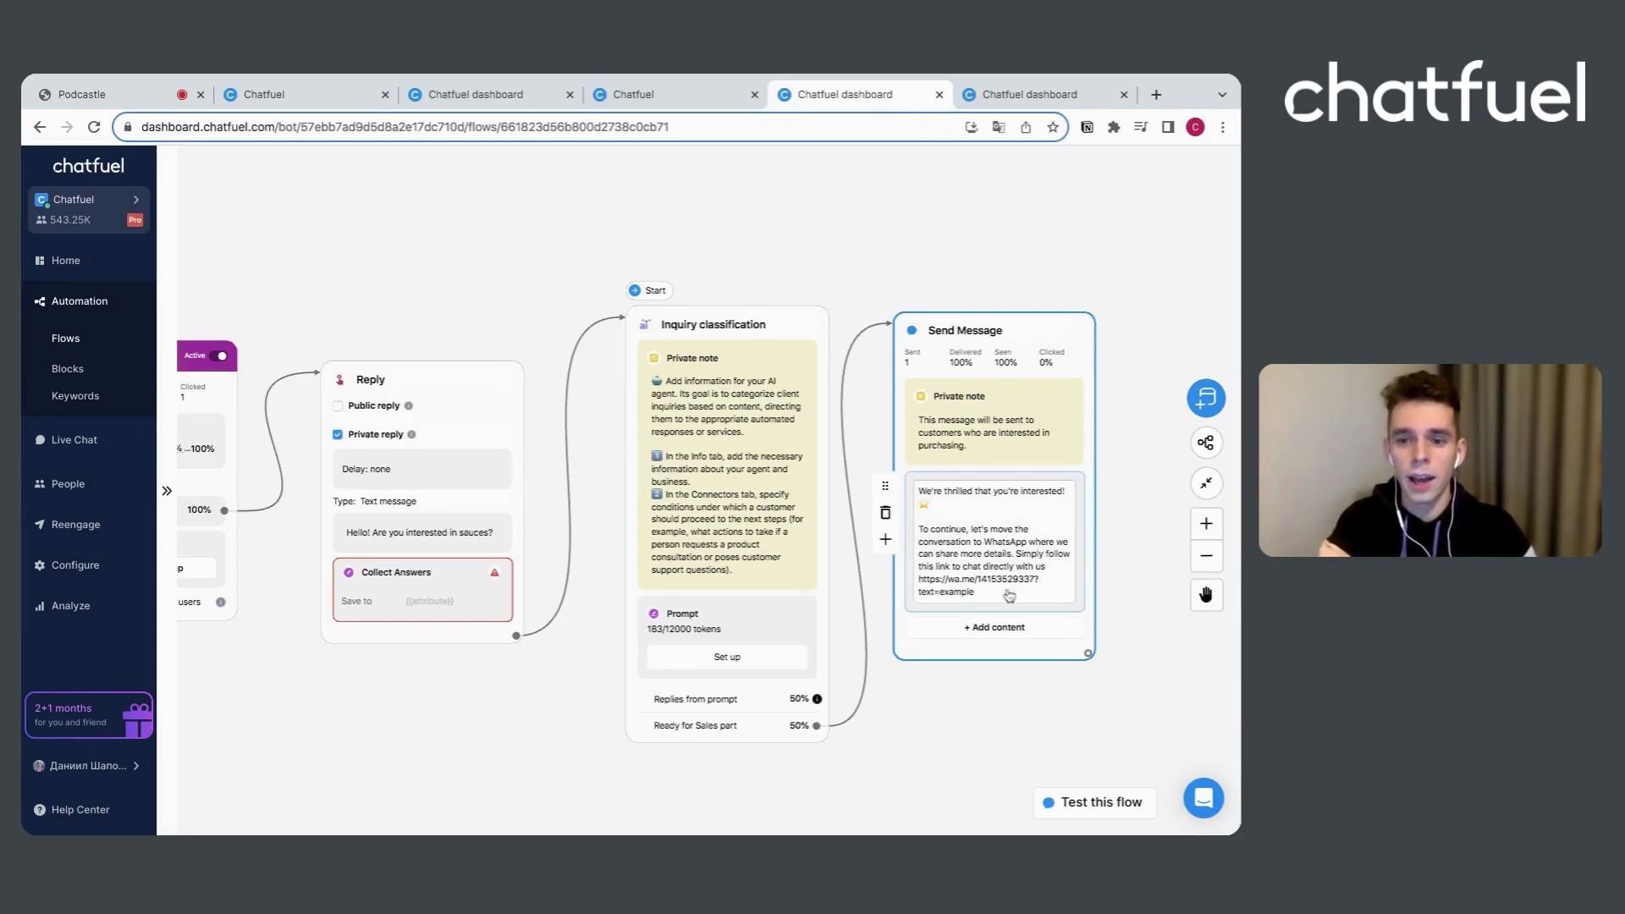
triple_click(1000, 591)
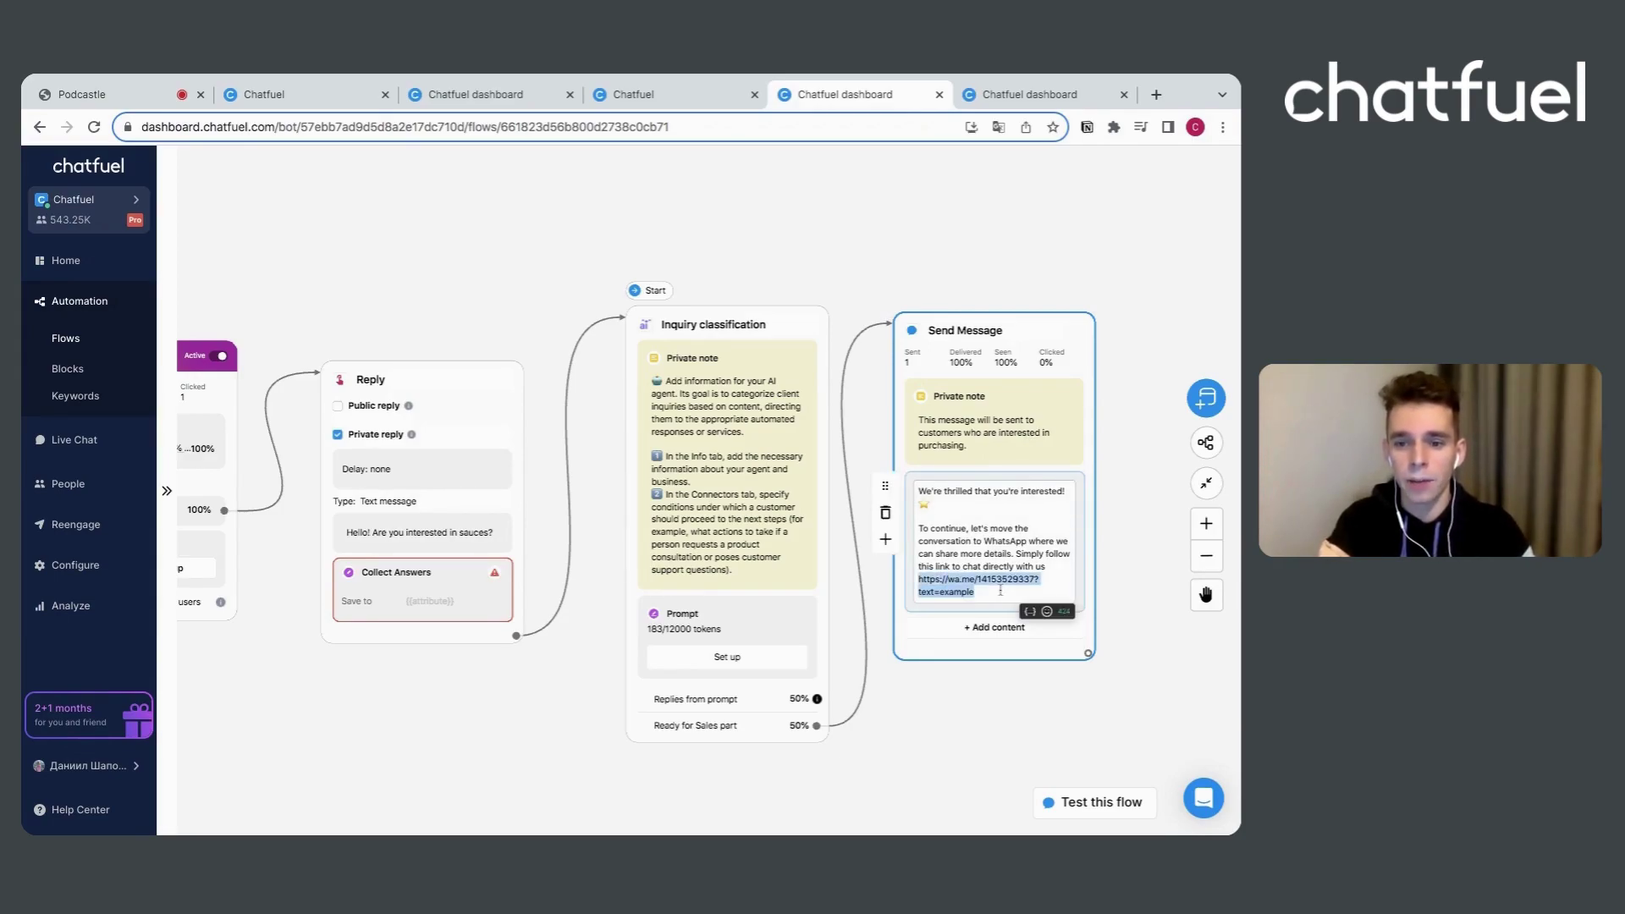
left_click(932, 717)
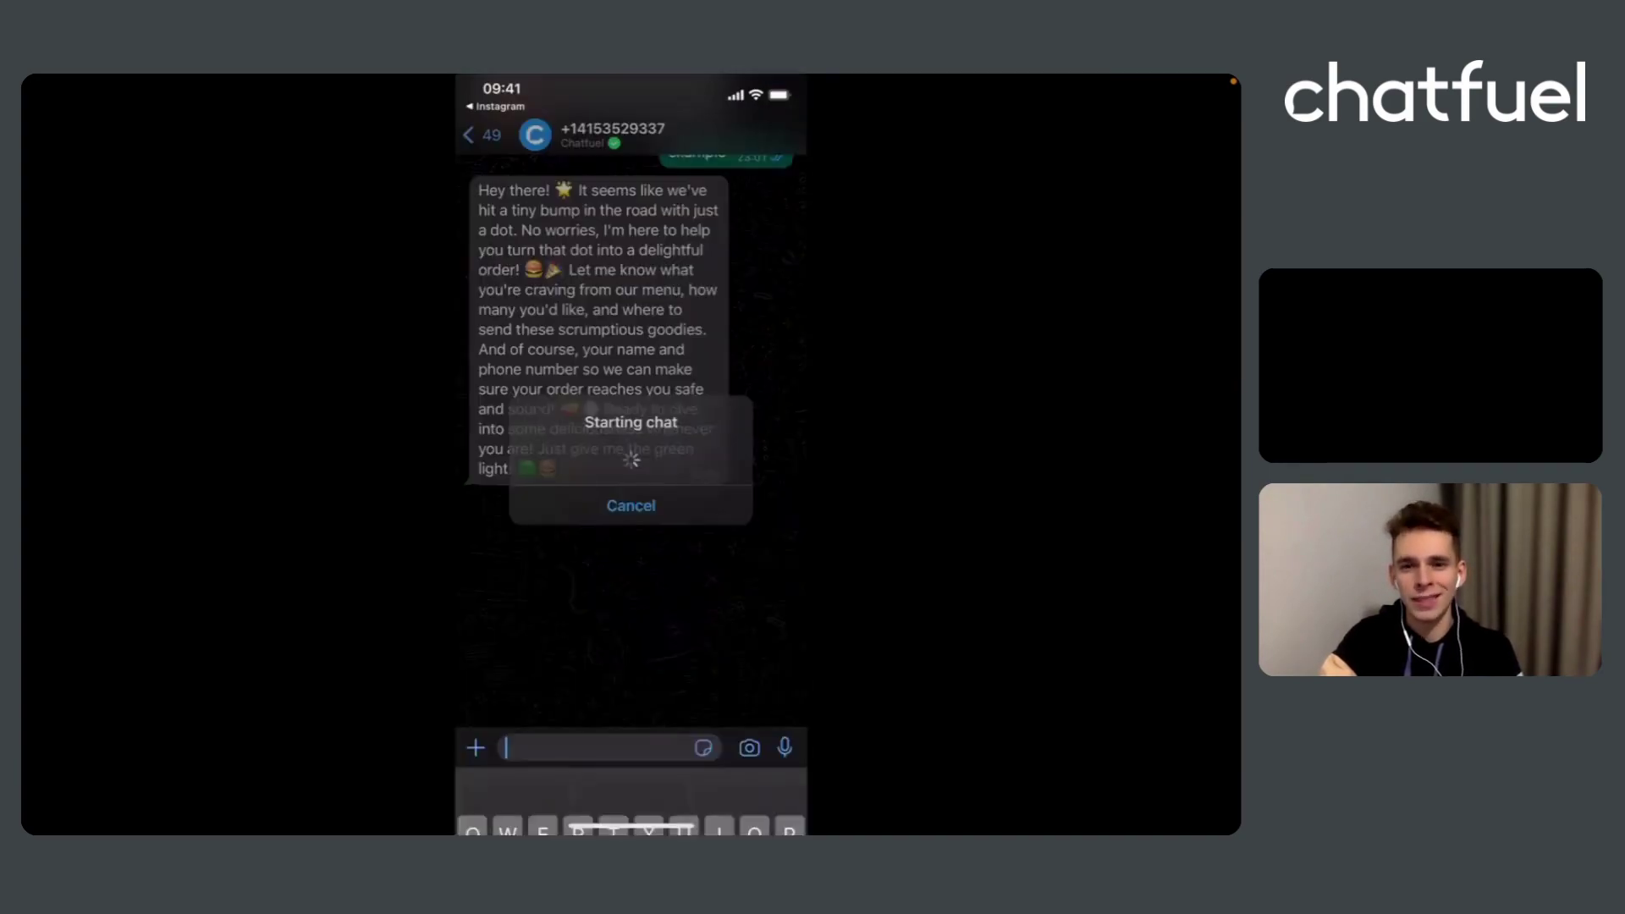
Send the prefilled 'example' message to the Chatfuel business number in WhatsApp
left_click(785, 512)
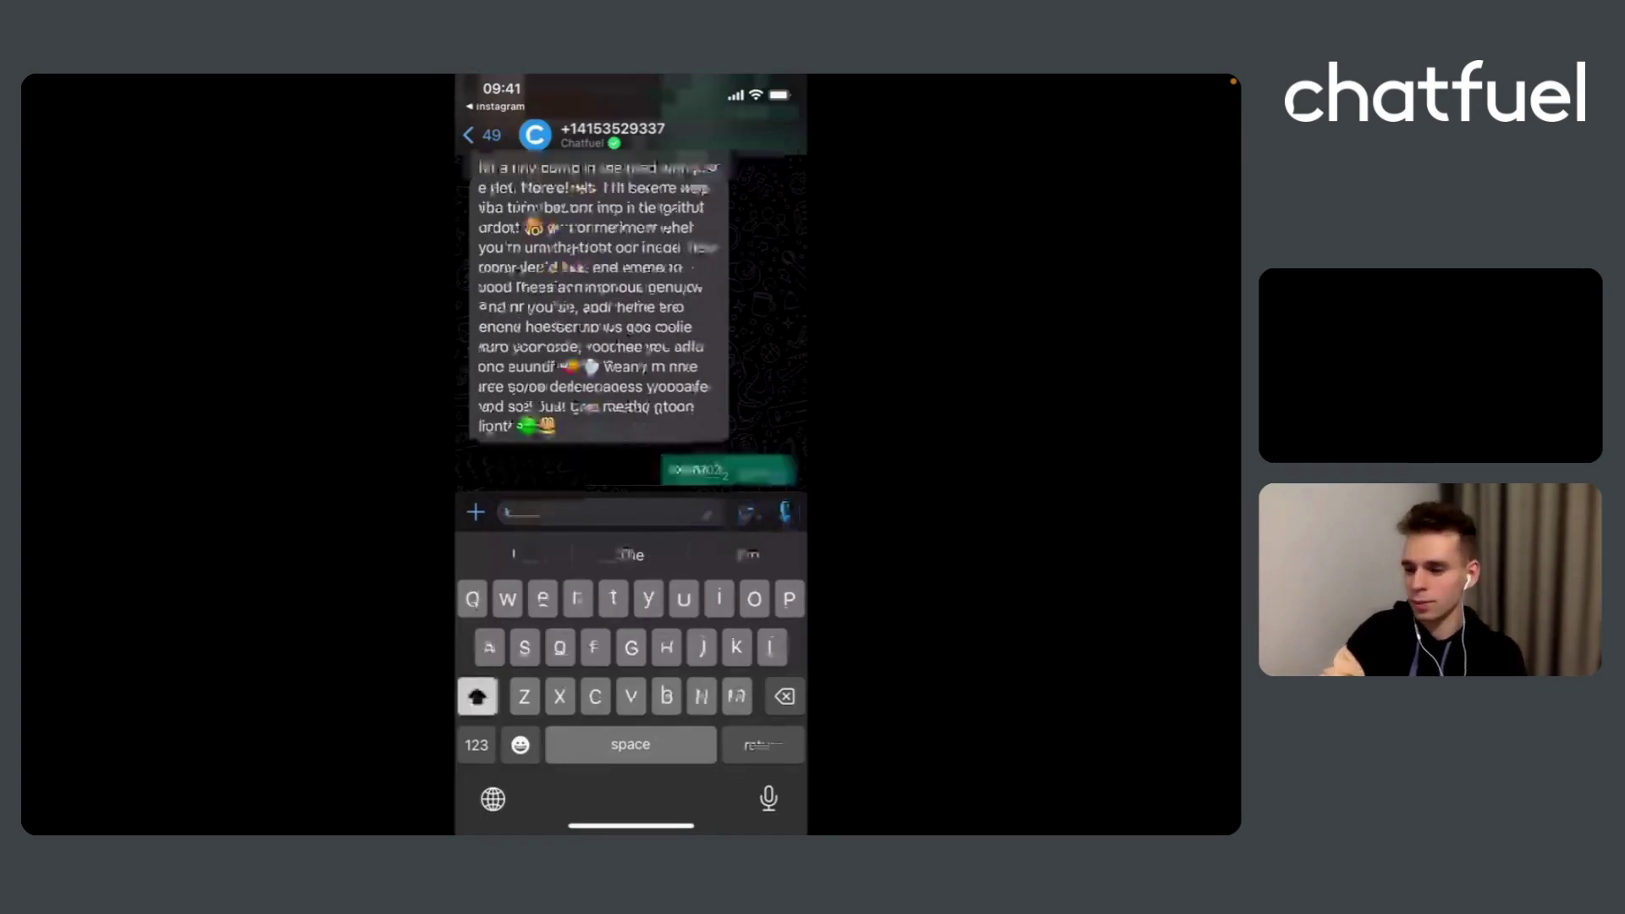